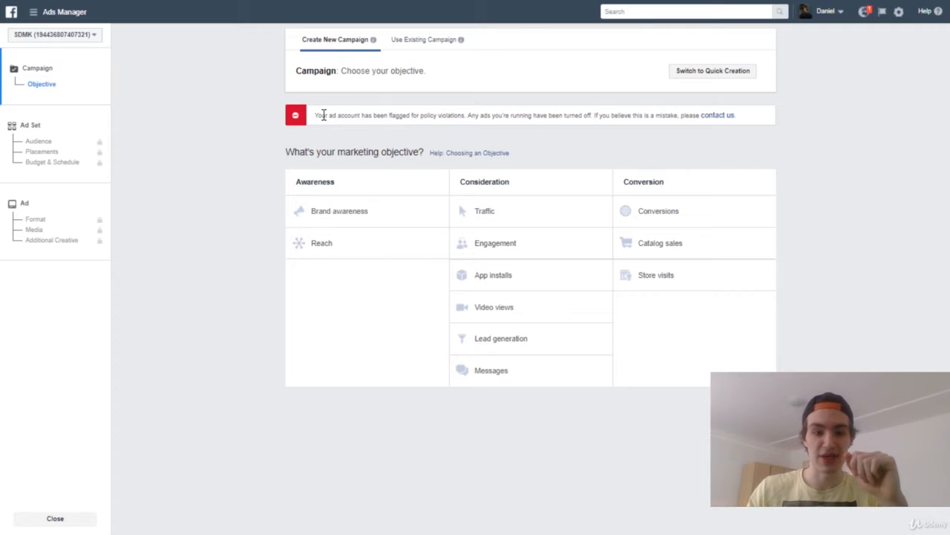
left_click_drag(314, 117, 553, 119)
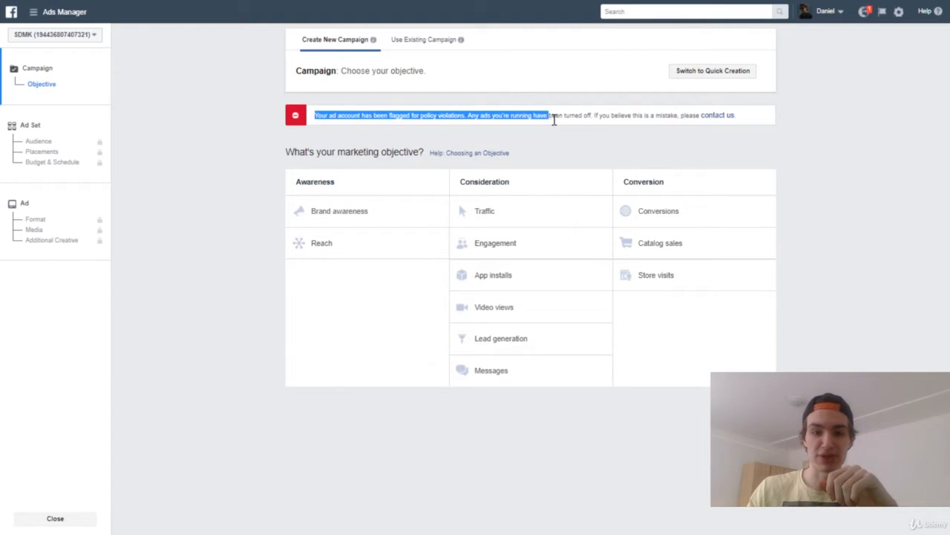
left_click(612, 127)
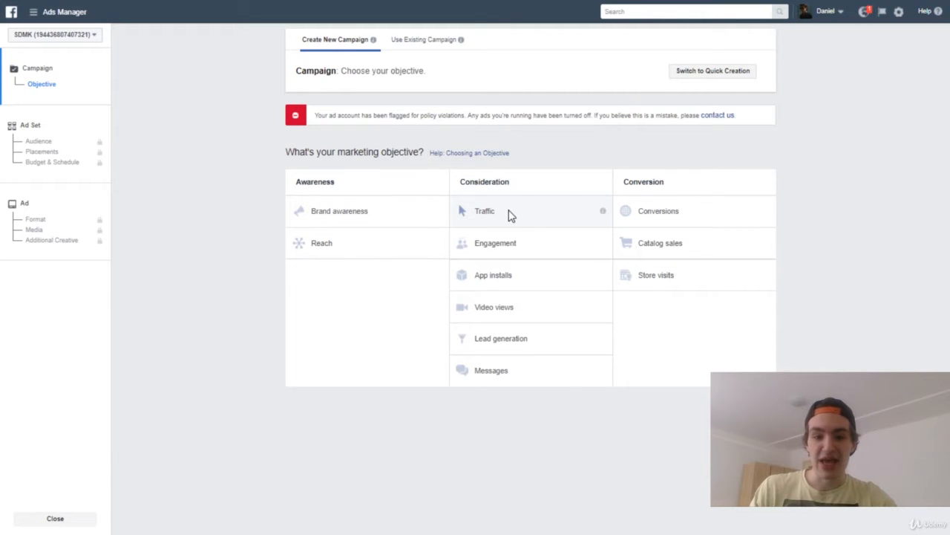
- Choose Traffic as the campaign's marketing objective and continue to the ad set settings
left_click(511, 215)
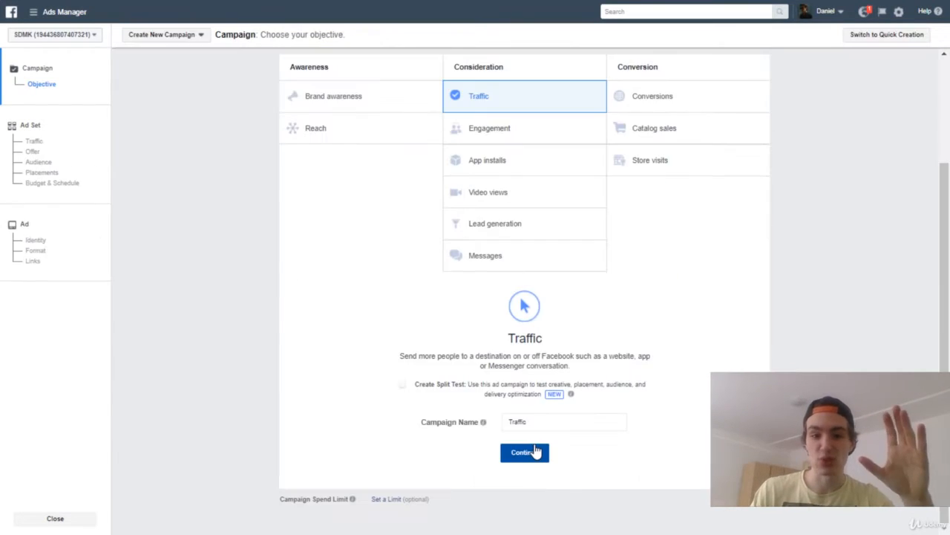
left_click(536, 453)
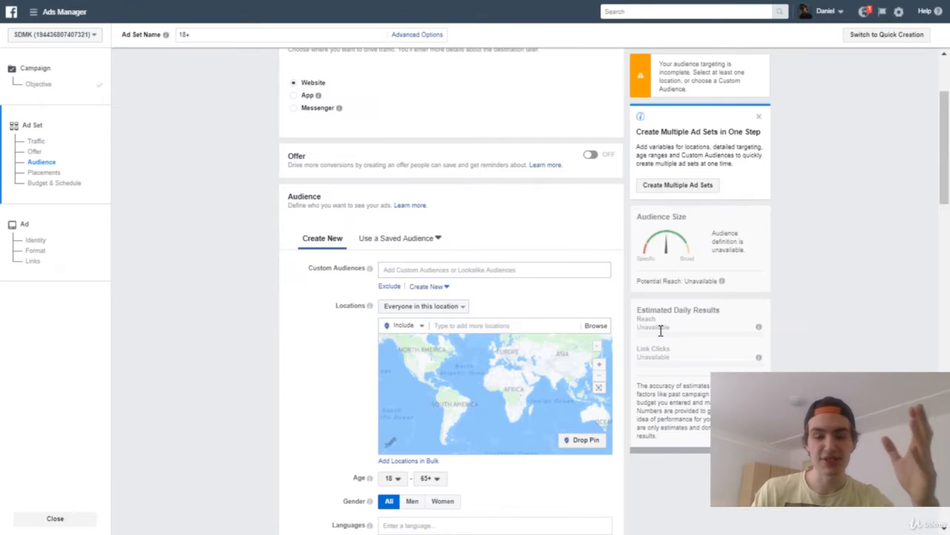
- Look through the custom audience choices for the ad set, including the lookalike audiences
scroll(660, 334, "up", 1)
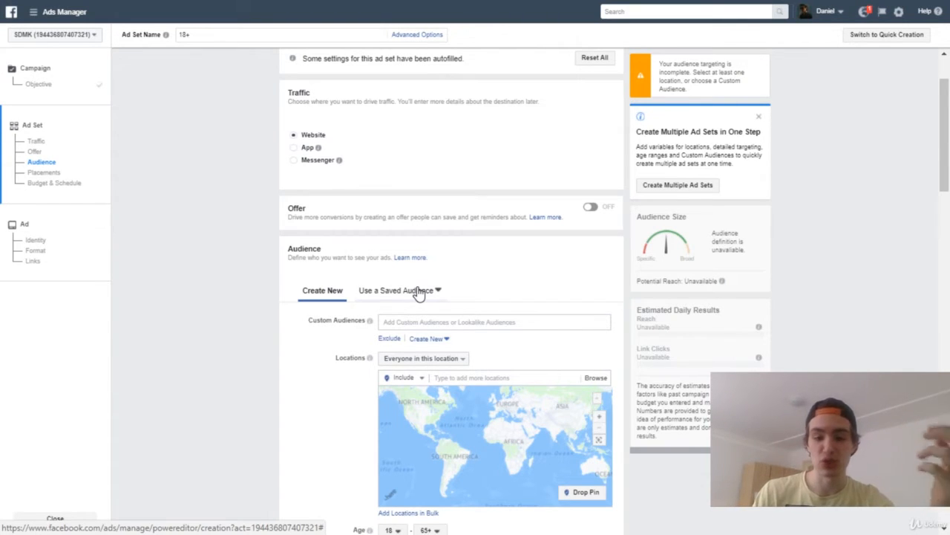
scroll(419, 291, "down", 2)
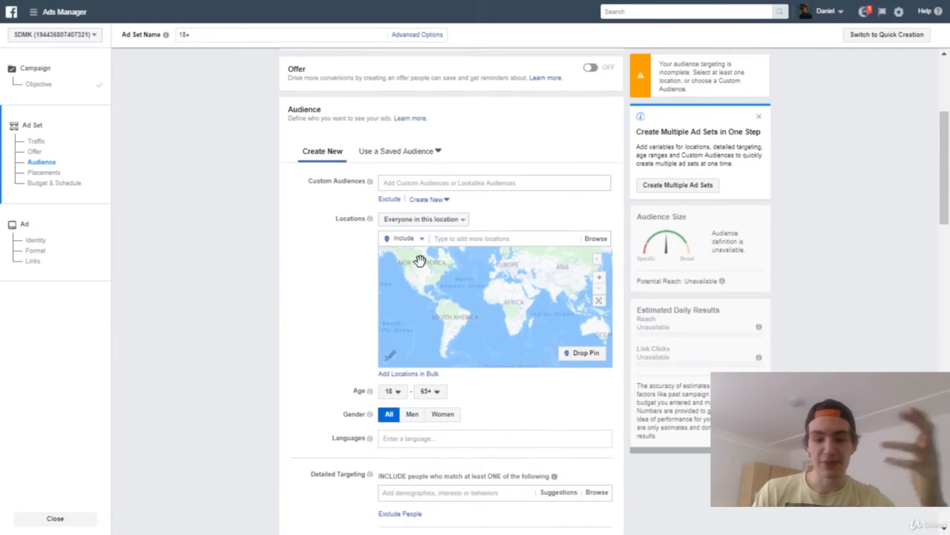
left_click(388, 183)
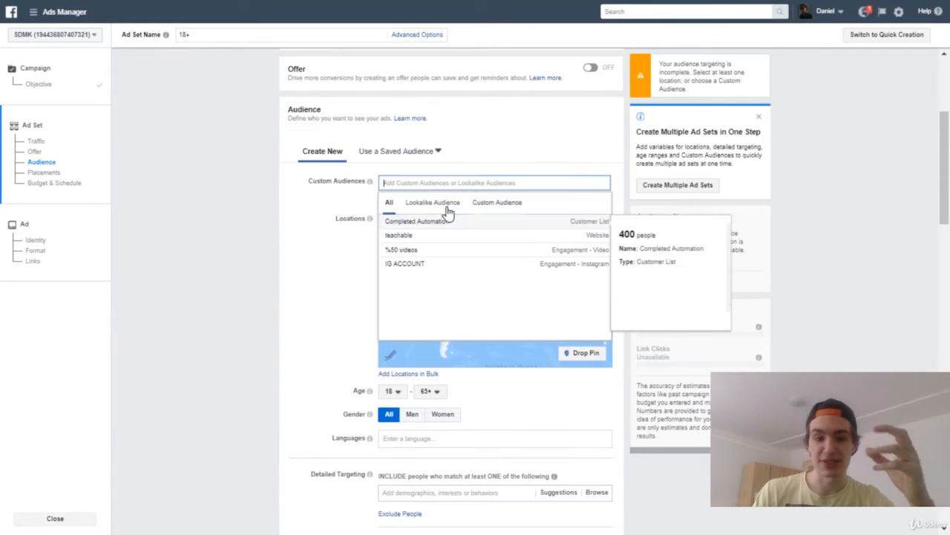
left_click(447, 207)
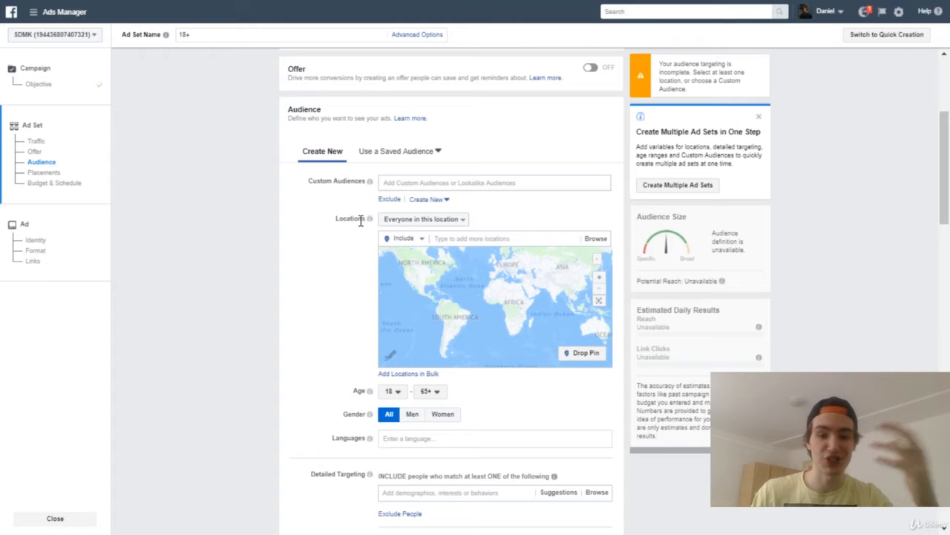
- Add United States as the audience location and remove it again
left_click(463, 240)
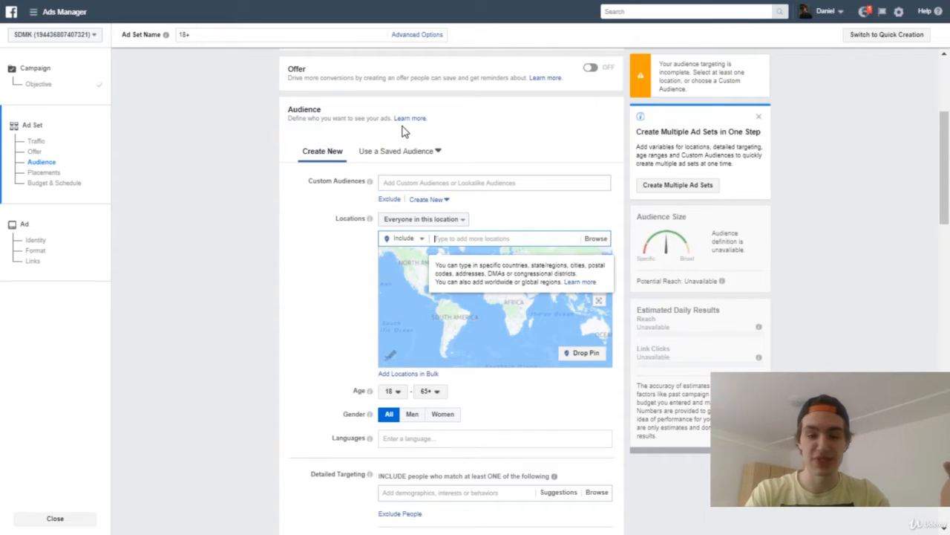
type("united state")
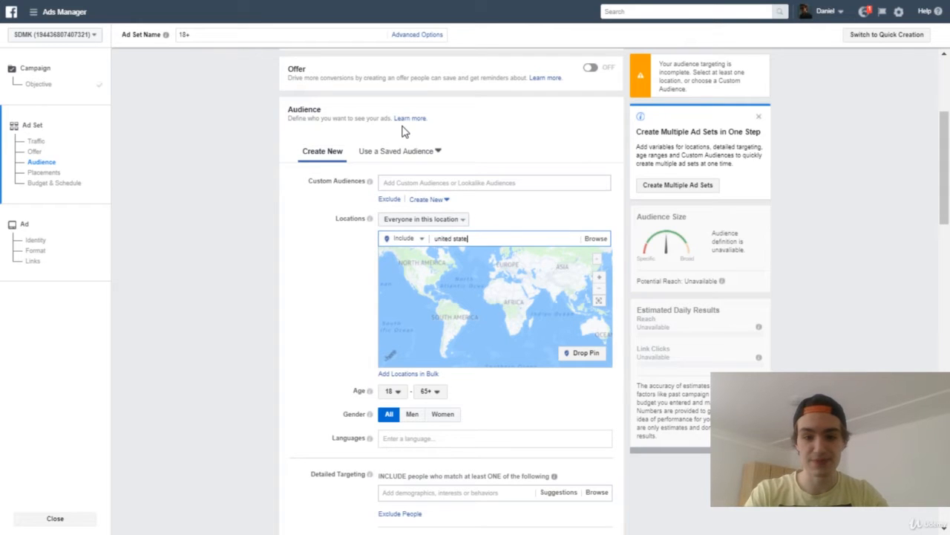
key("Return")
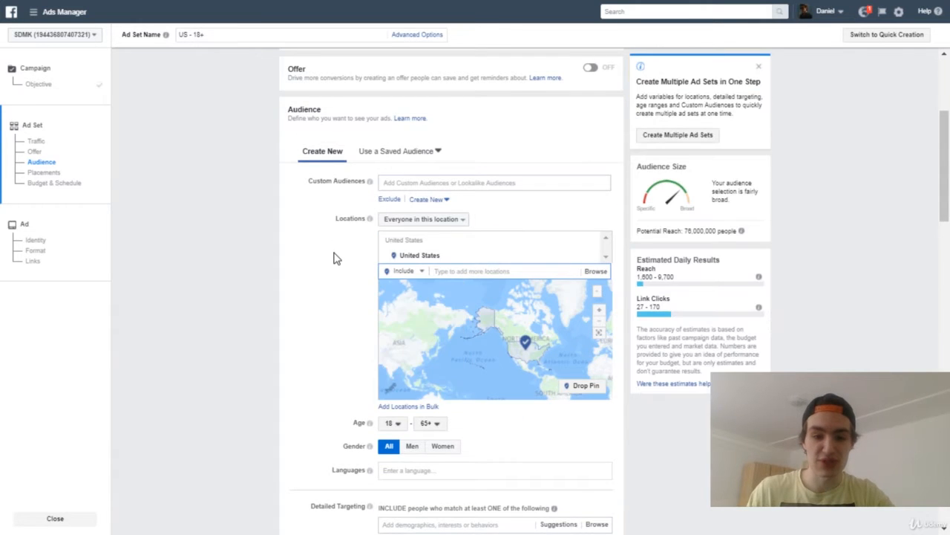
scroll(334, 260, "down", 2)
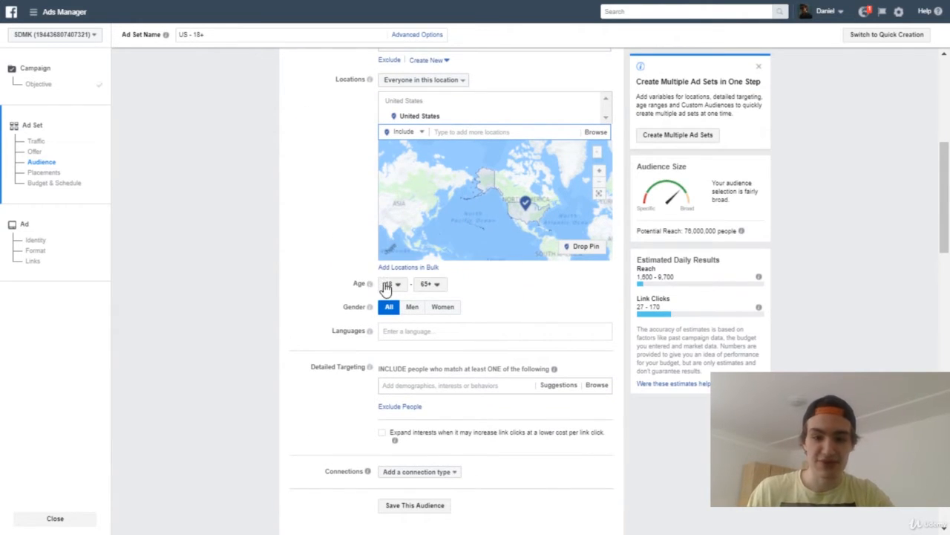
left_click(388, 286)
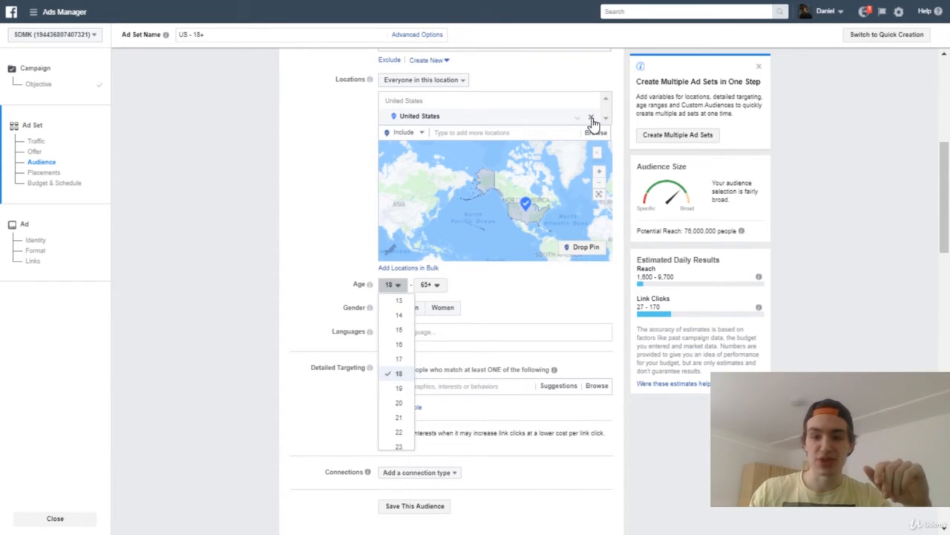
left_click(589, 120)
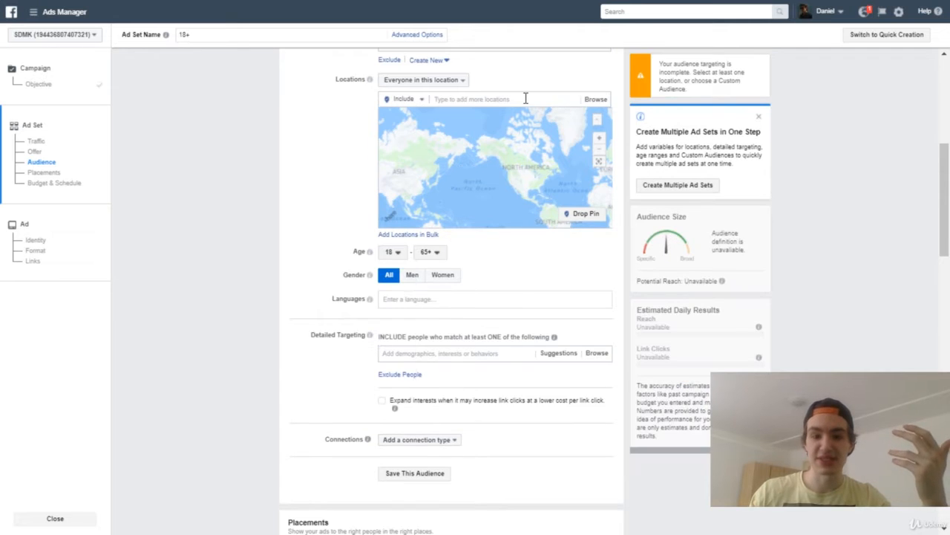
- Add the state of New York as the audience location
left_click(525, 98)
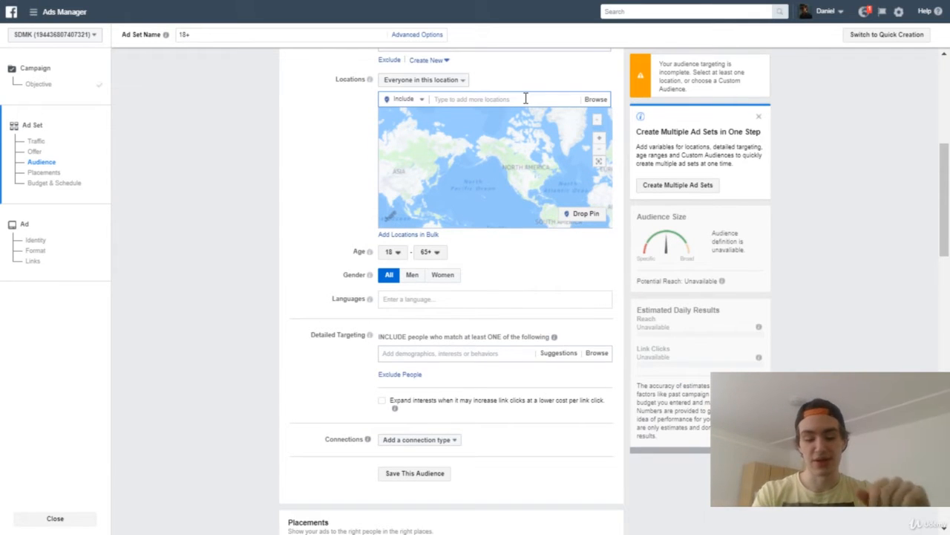
type("ne")
key("Return")
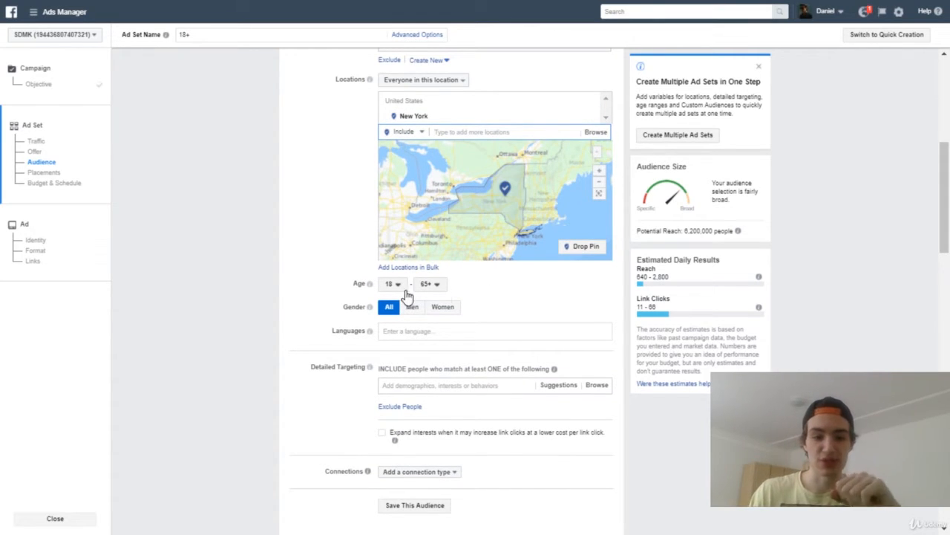
- Set the audience age range to 30–50 and check the estimated daily link clicks
left_click(393, 284)
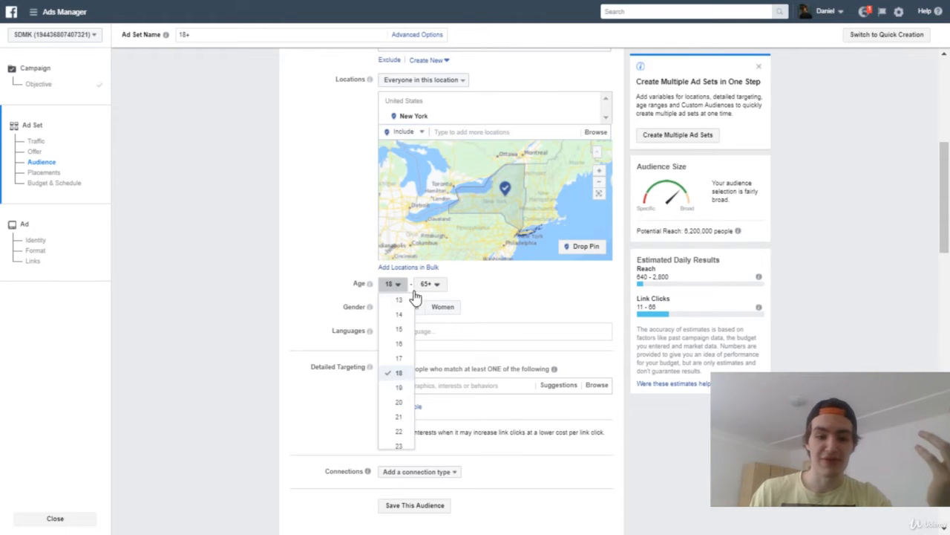
scroll(402, 364, "down", 2)
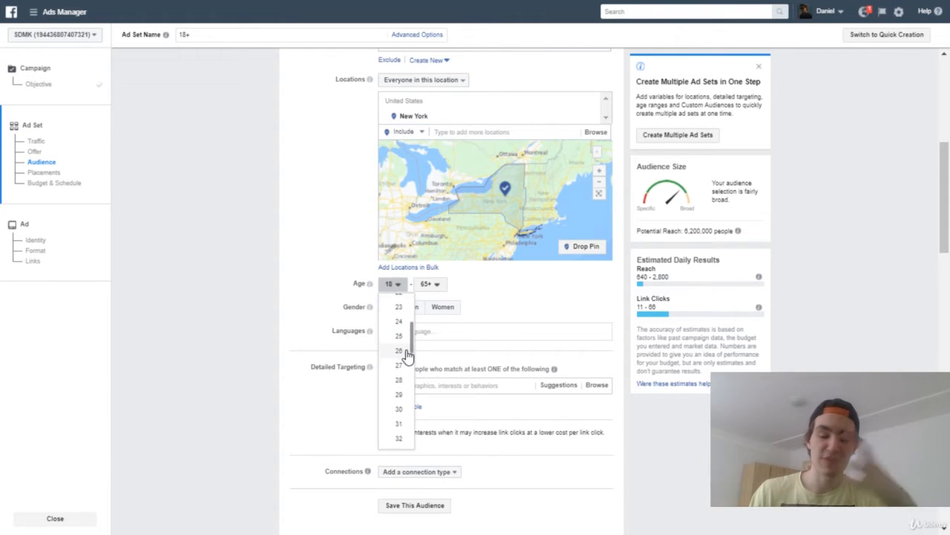
scroll(404, 347, "down", 2)
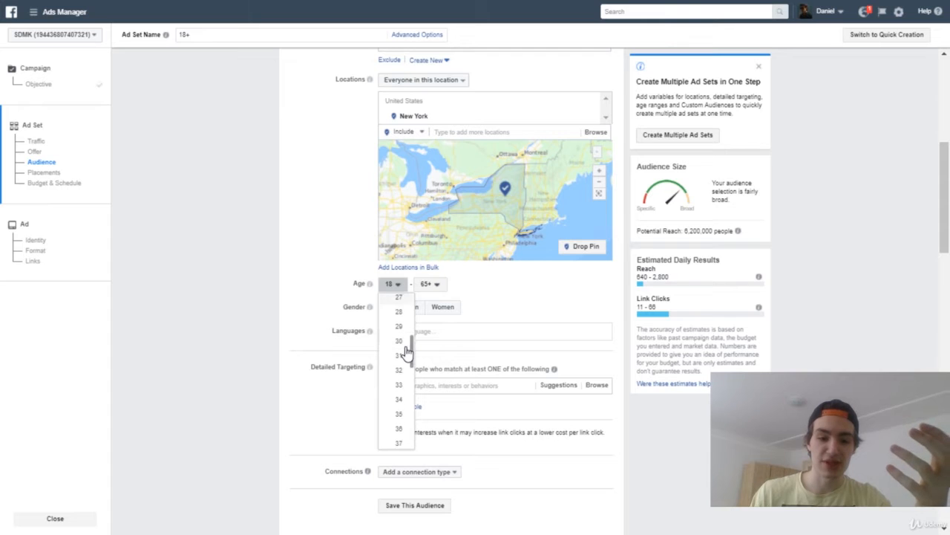
left_click(401, 342)
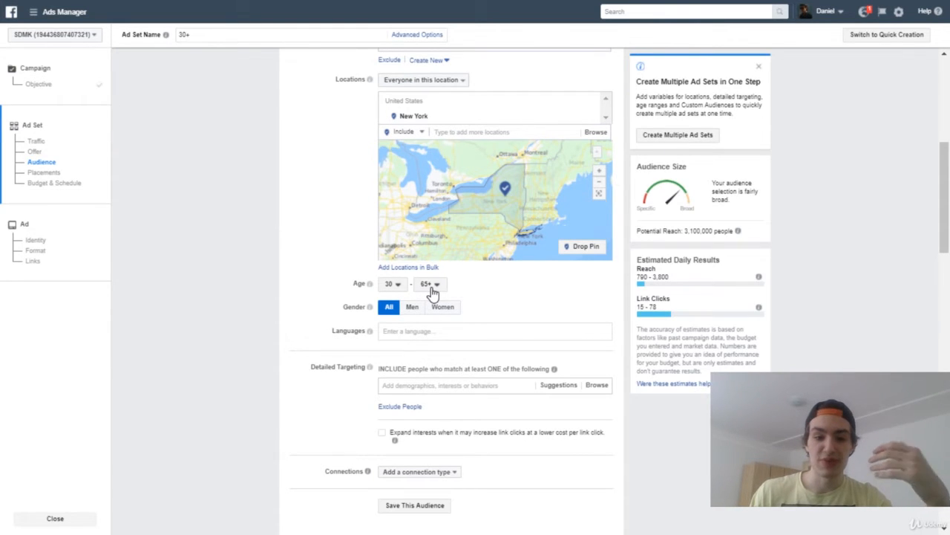
left_click(433, 290)
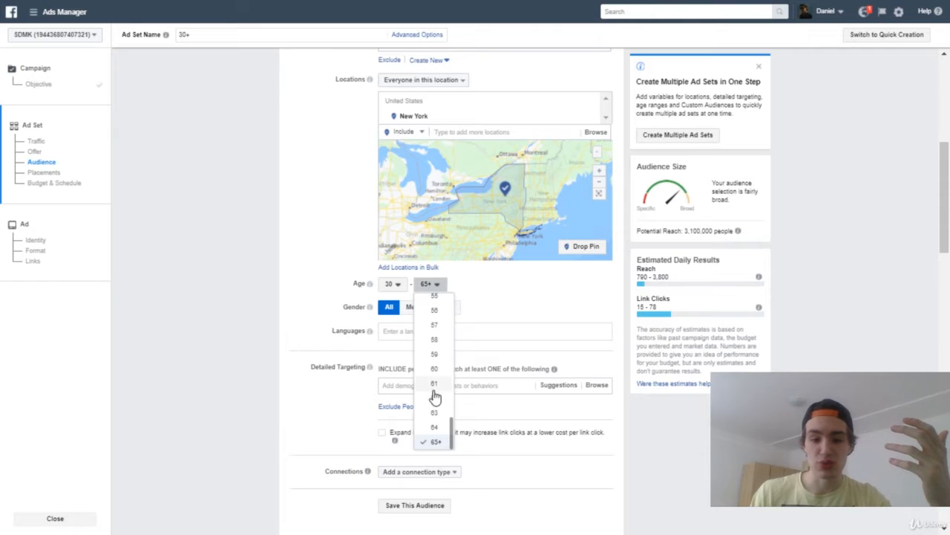
scroll(439, 325, "up", 3)
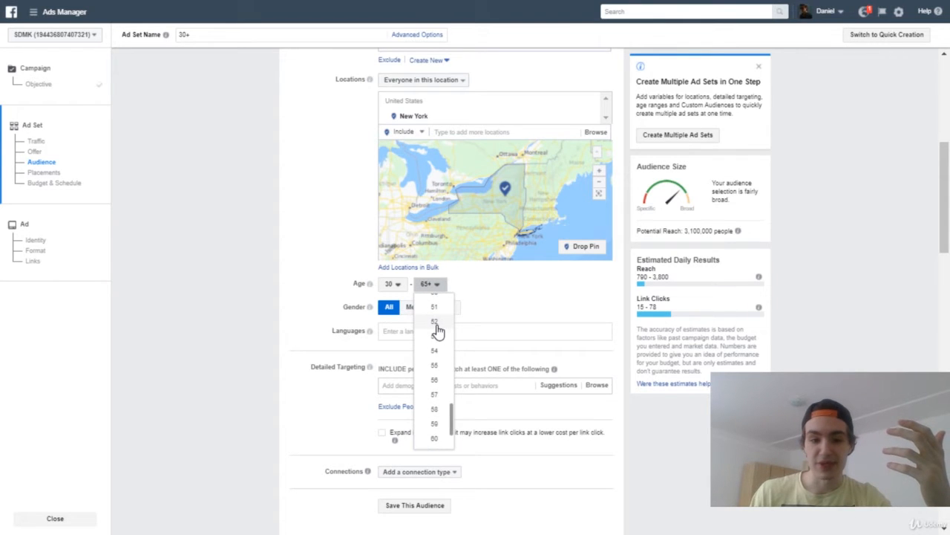
left_click(439, 323)
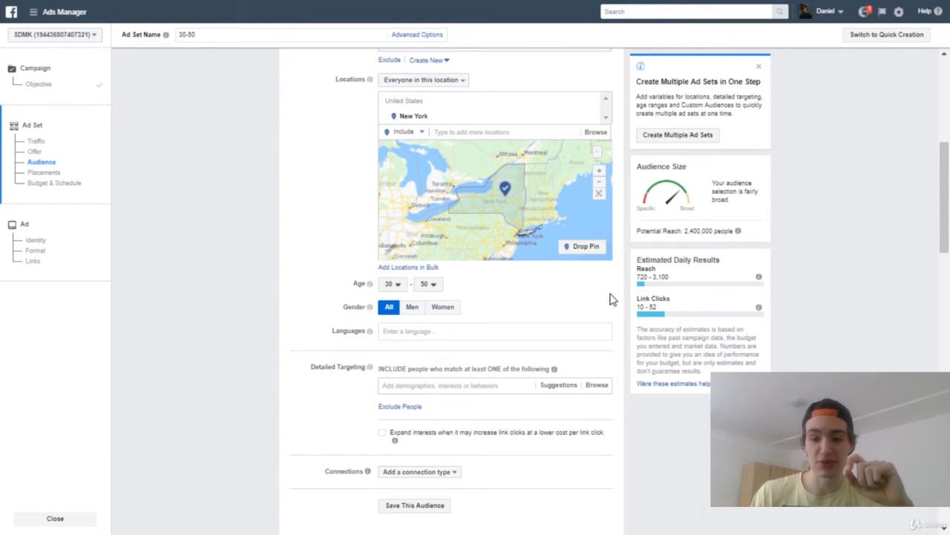
left_click_drag(637, 306, 681, 312)
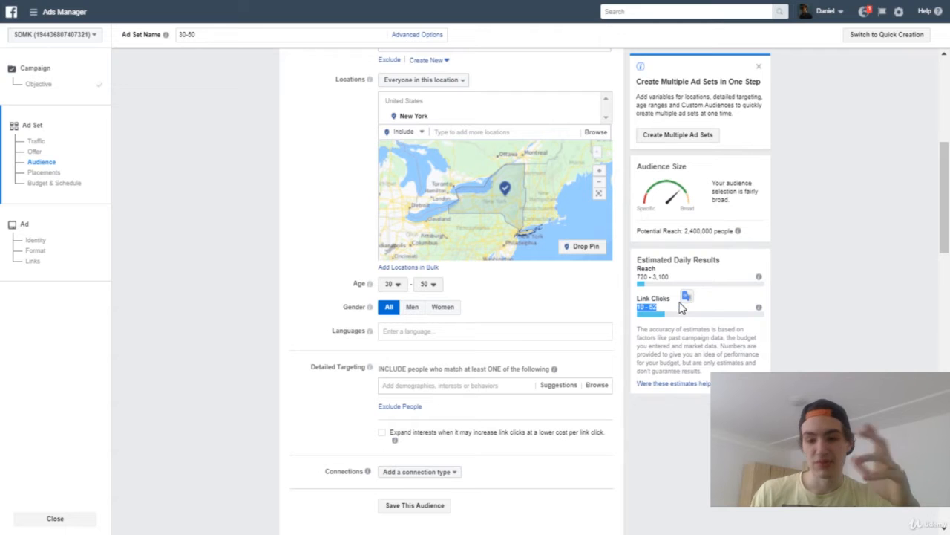
left_click(672, 312)
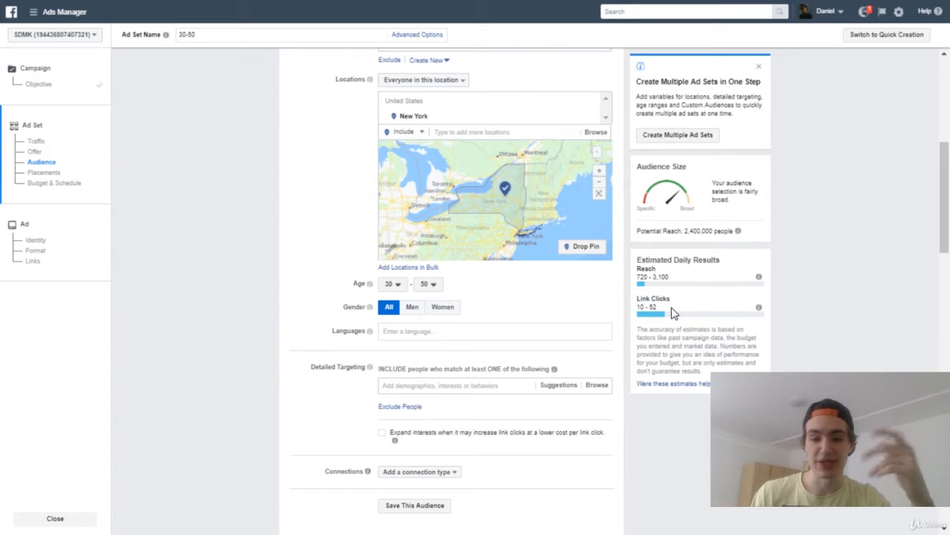
left_click_drag(659, 310, 626, 312)
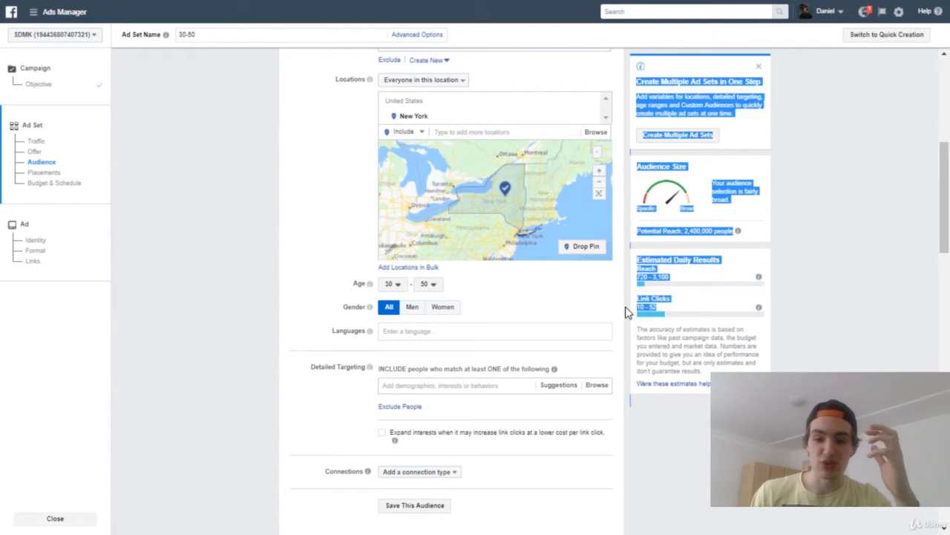
left_click(675, 311)
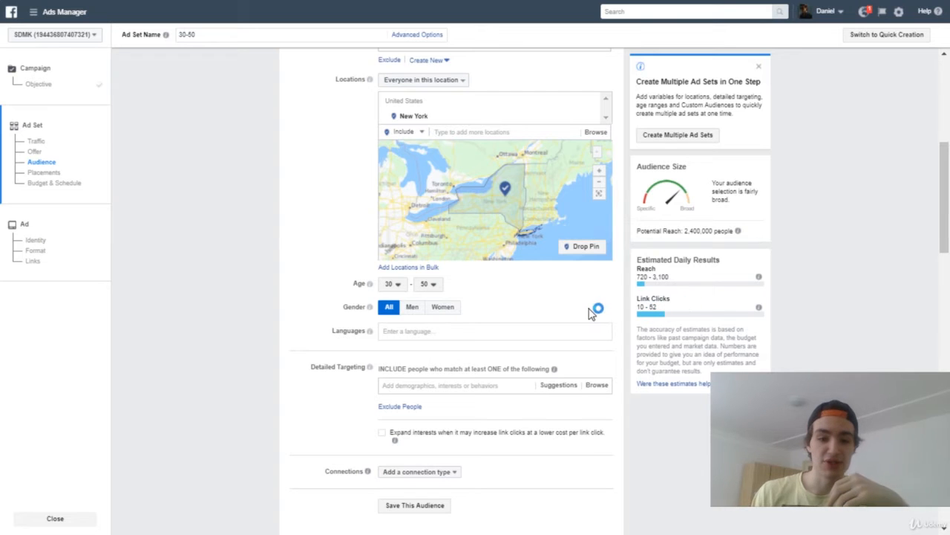
- Limit the audience gender to Men and check the potential reach
left_click(410, 308)
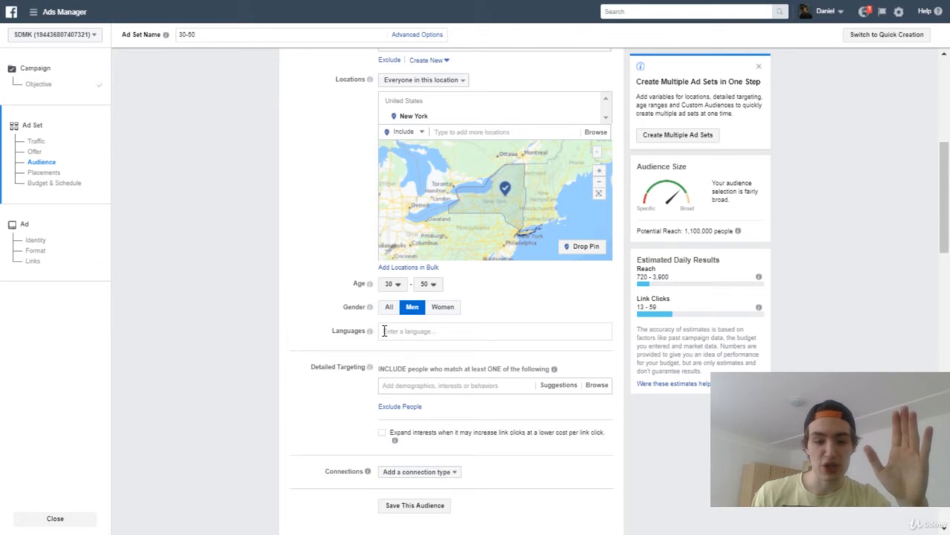
scroll(505, 350, "down", 1)
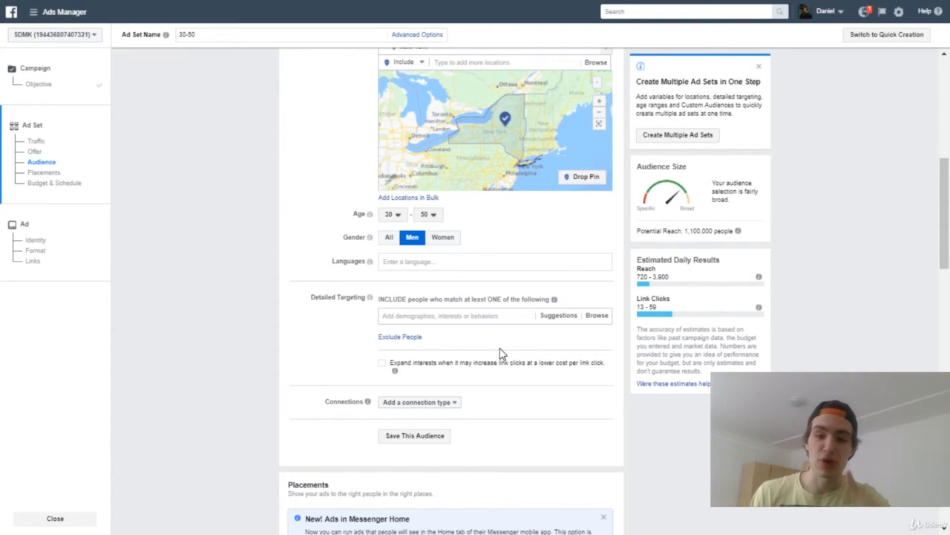
scroll(502, 355, "down", 1)
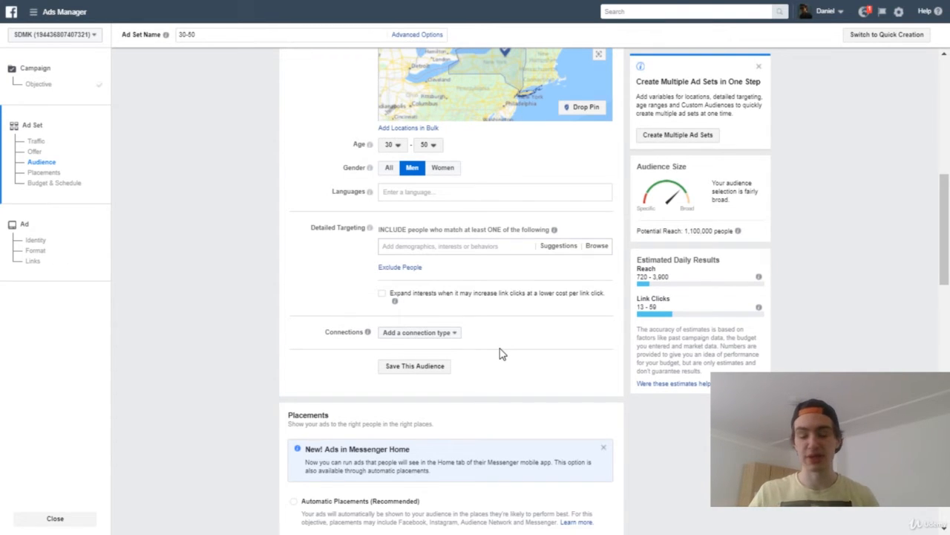
left_click_drag(682, 231, 714, 232)
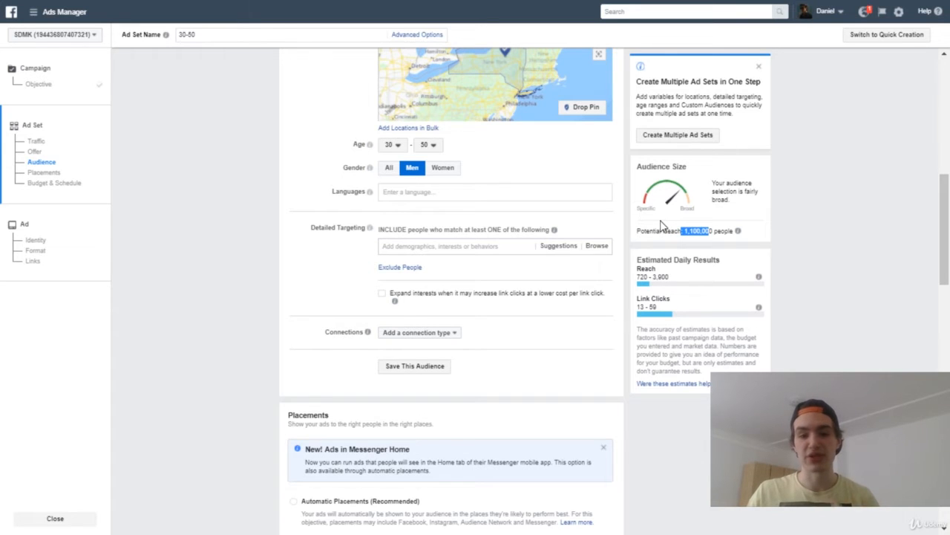
left_click(704, 231)
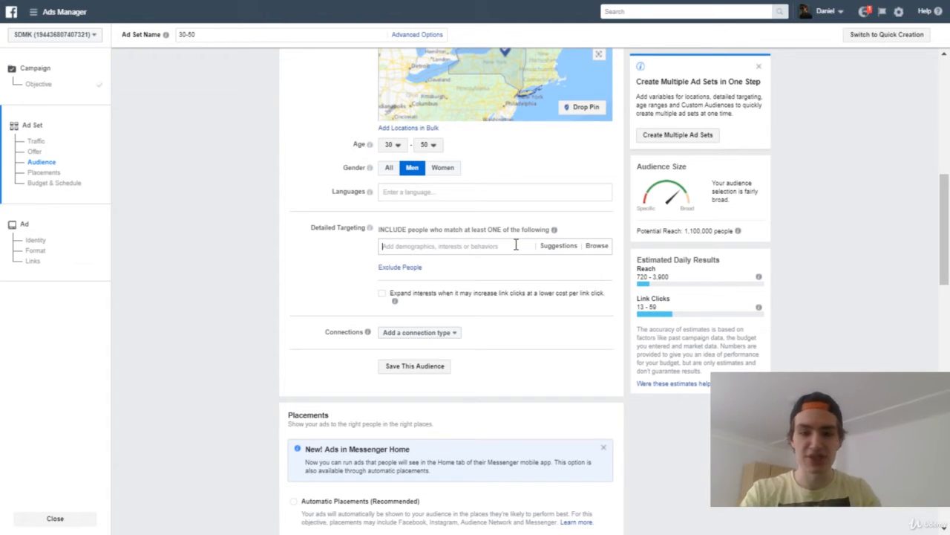
- Add the Real estate interest from Business and industry to the detailed targeting and check the potential reach
type("real estate")
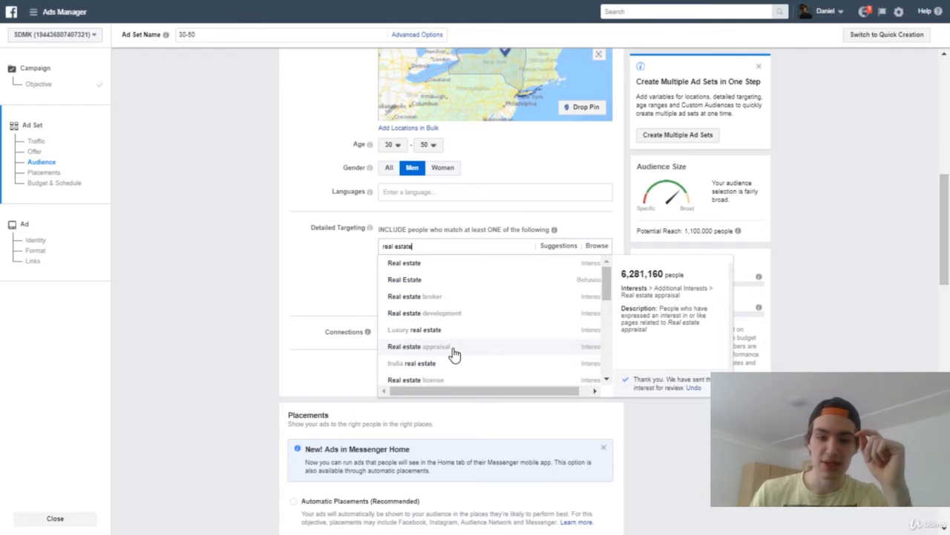
left_click(463, 268)
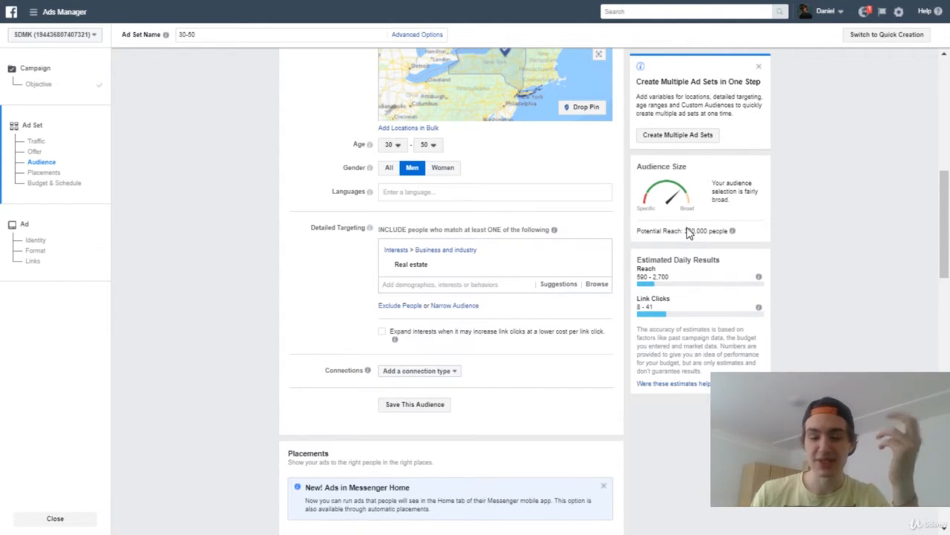
left_click_drag(683, 231, 723, 236)
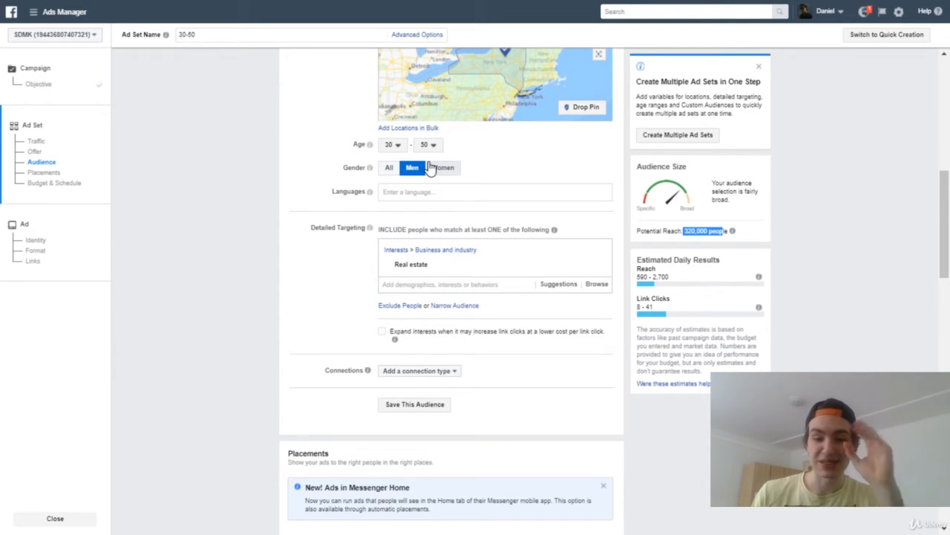
- Narrow the audience to people who also match the B2B Industry behavior Real Estate and check the potential reach
left_click(466, 305)
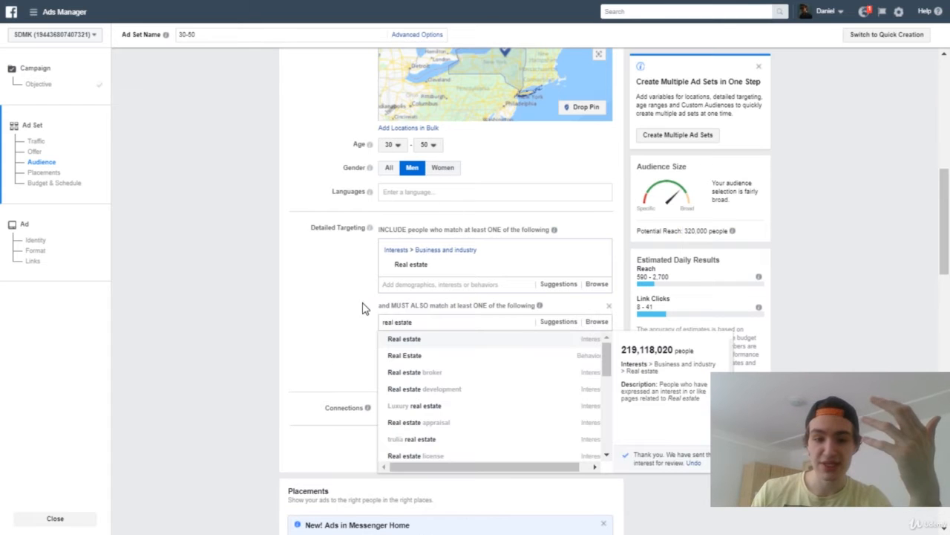
mouse_move(399, 273)
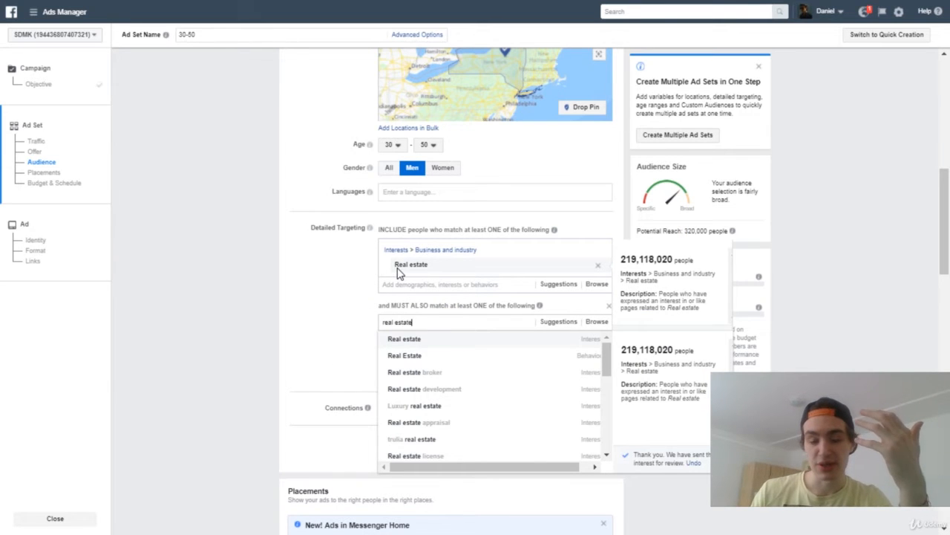
left_click(412, 358)
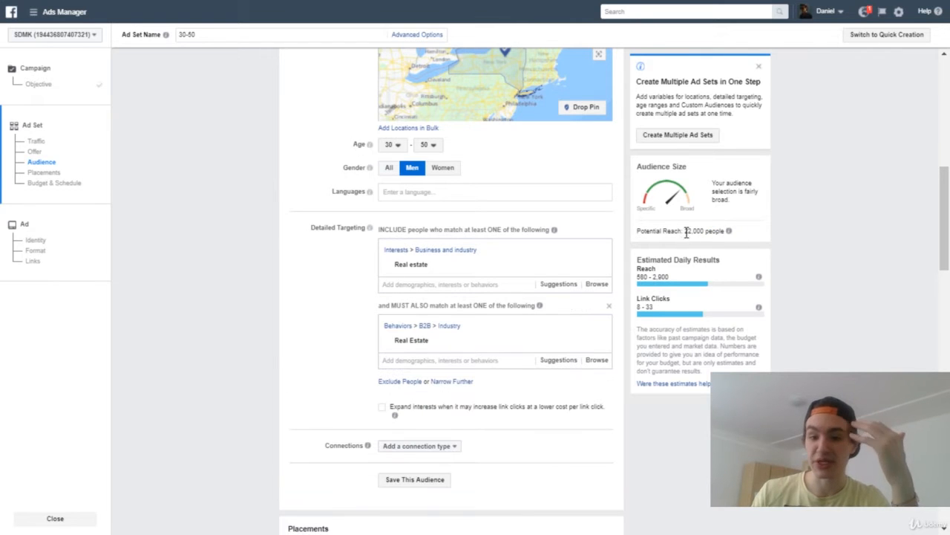
left_click_drag(688, 230, 724, 230)
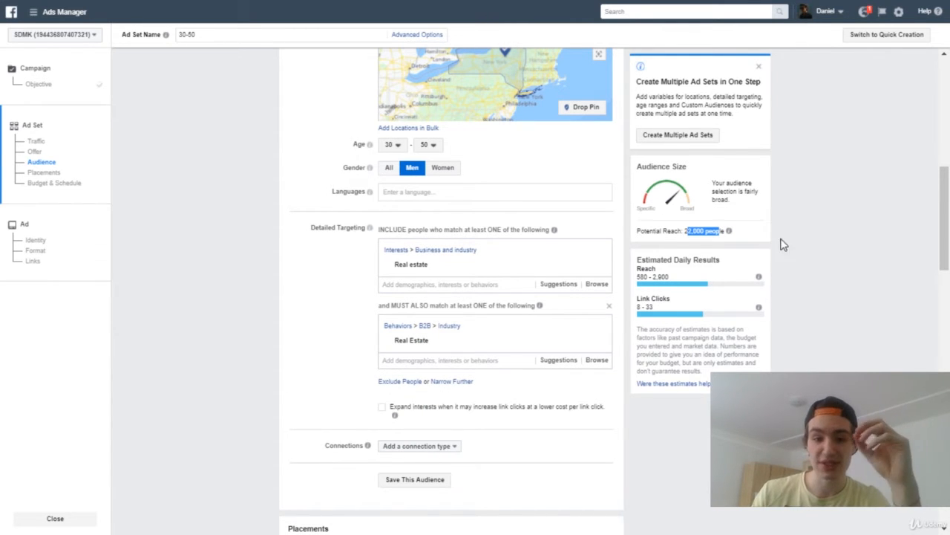
- Remove the real estate criteria from the detailed targeting and look into the Facebook Categories under More Categories
mouse_move(461, 265)
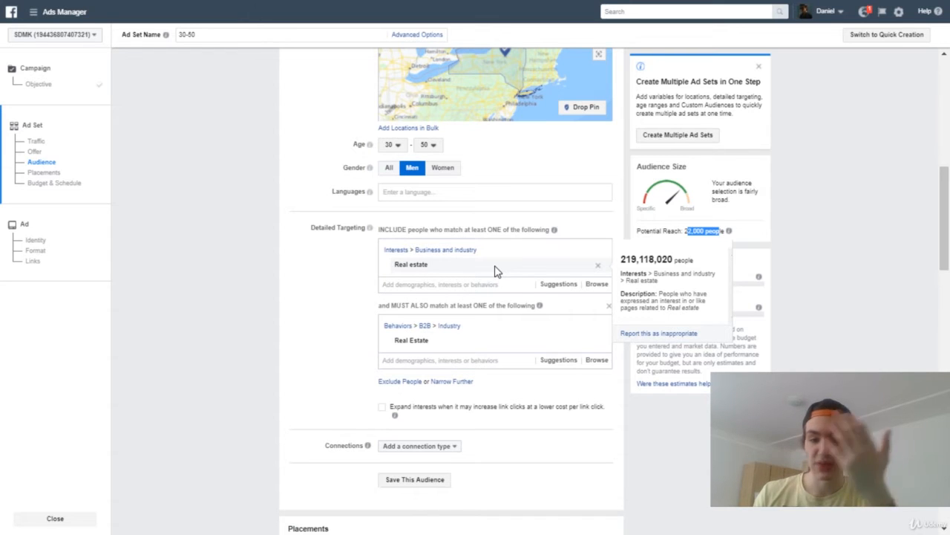
left_click(597, 265)
left_click(596, 246)
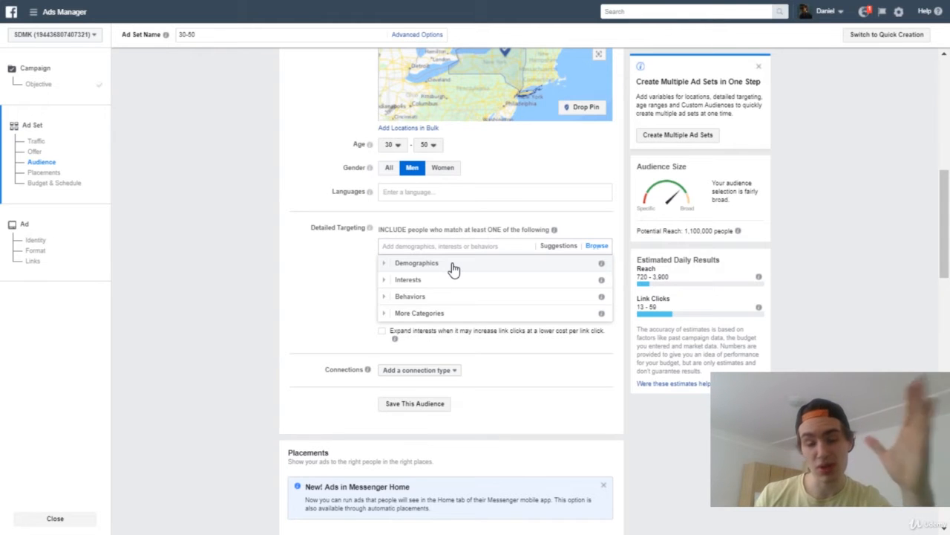
left_click(411, 314)
left_click(431, 331)
mouse_move(436, 351)
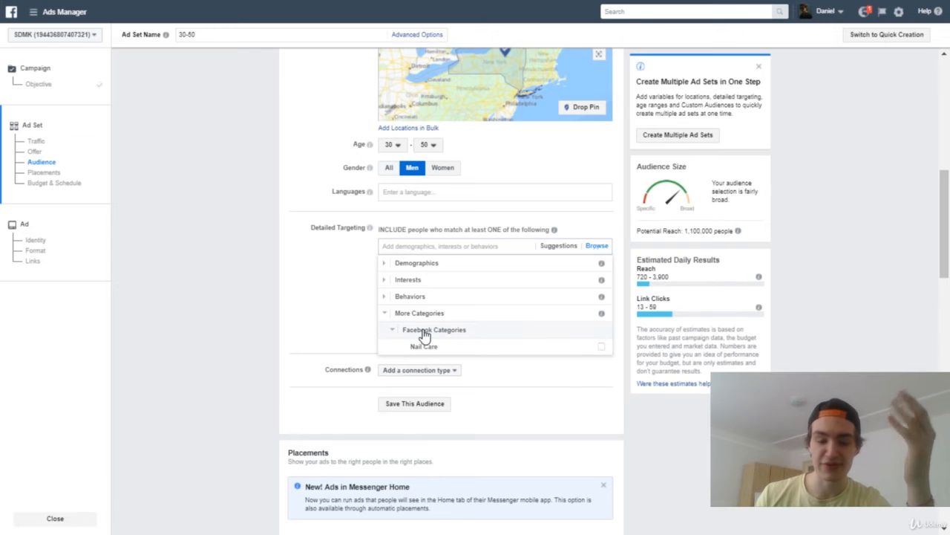
left_click(421, 332)
left_click(417, 313)
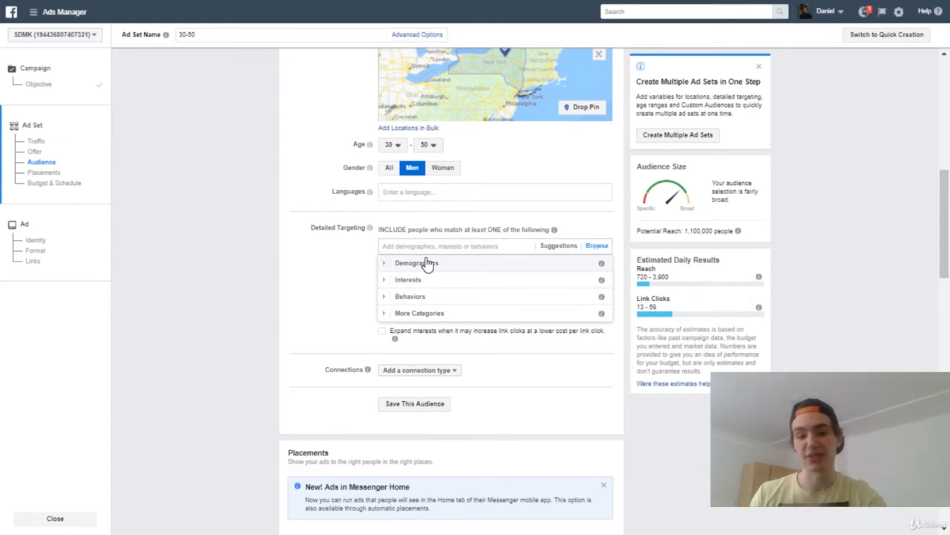
- Include the Financial income brackets $100,000 - $124,999, $125,000 - $149,999 and $150,000 - $249,999 in the detailed targeting and check the potential reach
left_click(428, 264)
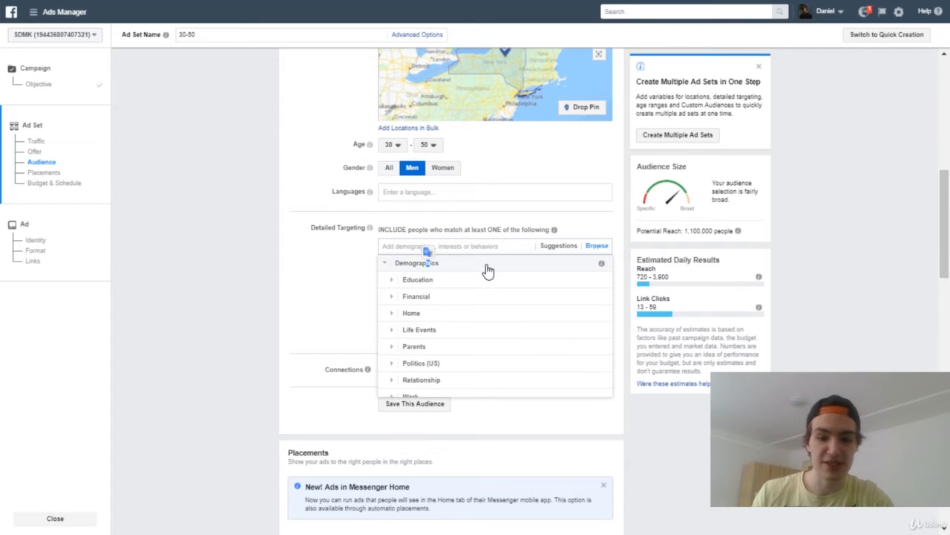
left_click(435, 296)
left_click(451, 285)
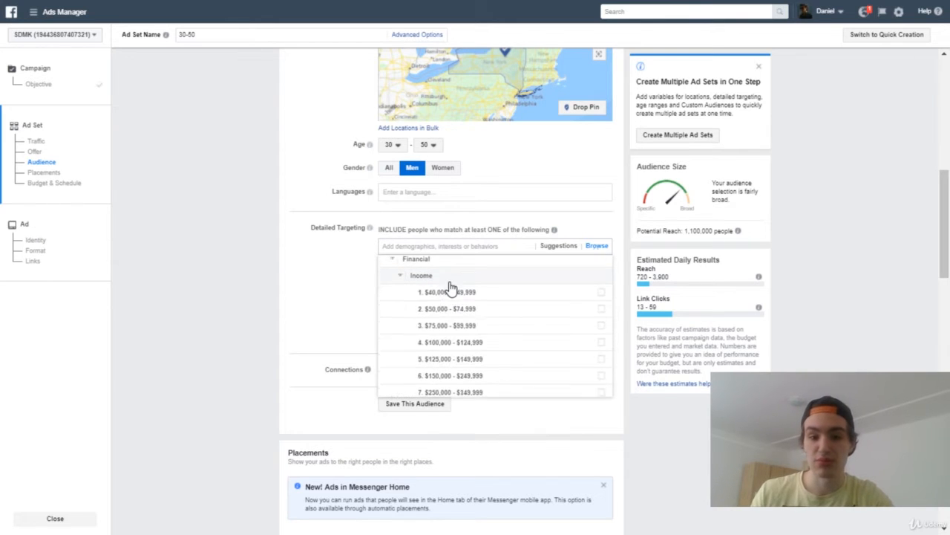
mouse_move(451, 288)
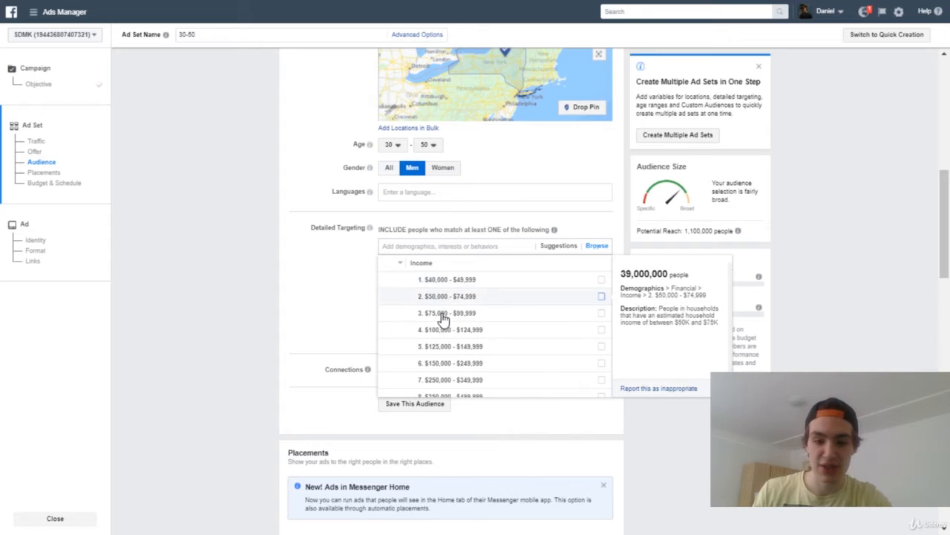
left_click(602, 332)
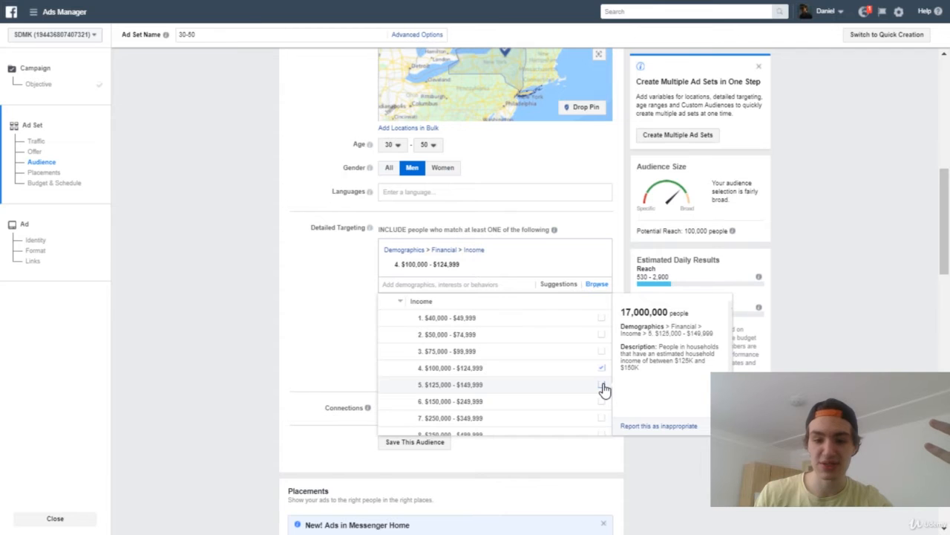
left_click(603, 387)
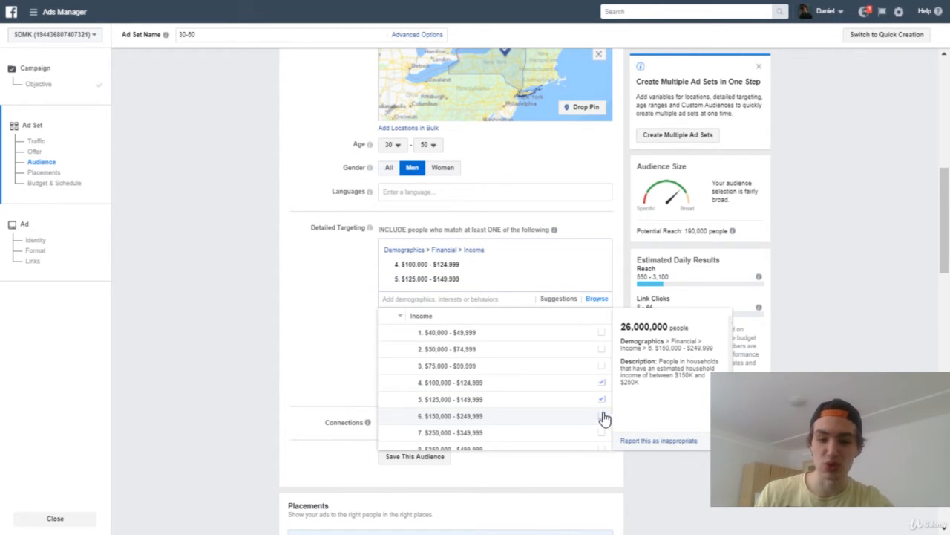
left_click(603, 416)
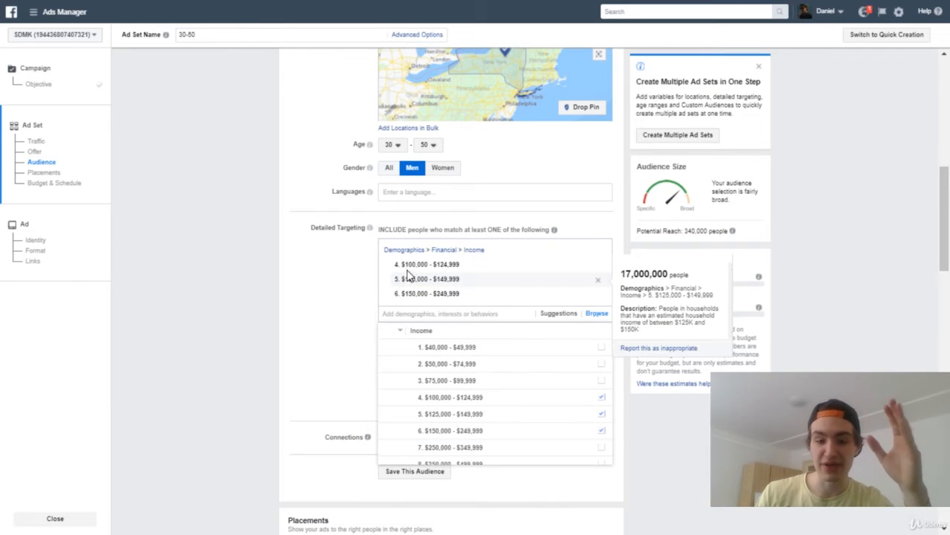
mouse_move(408, 272)
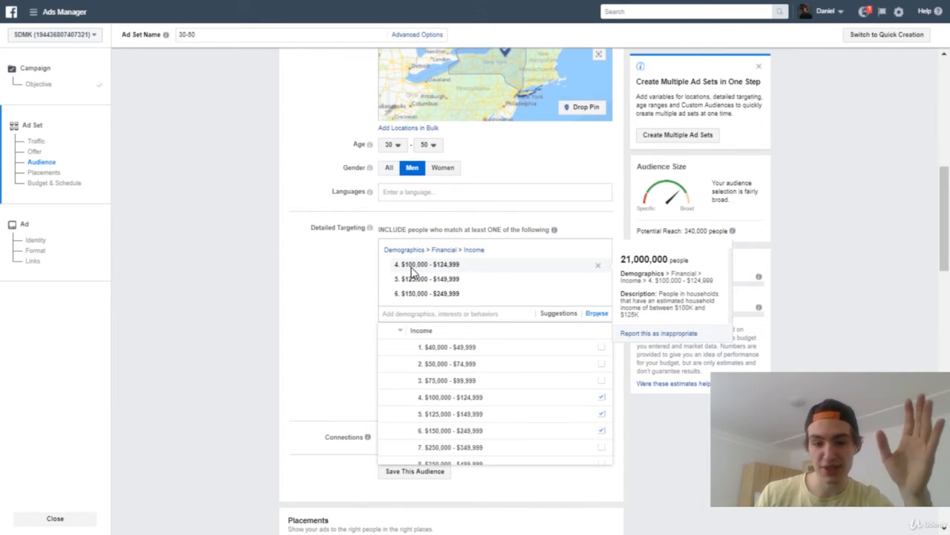
mouse_move(438, 303)
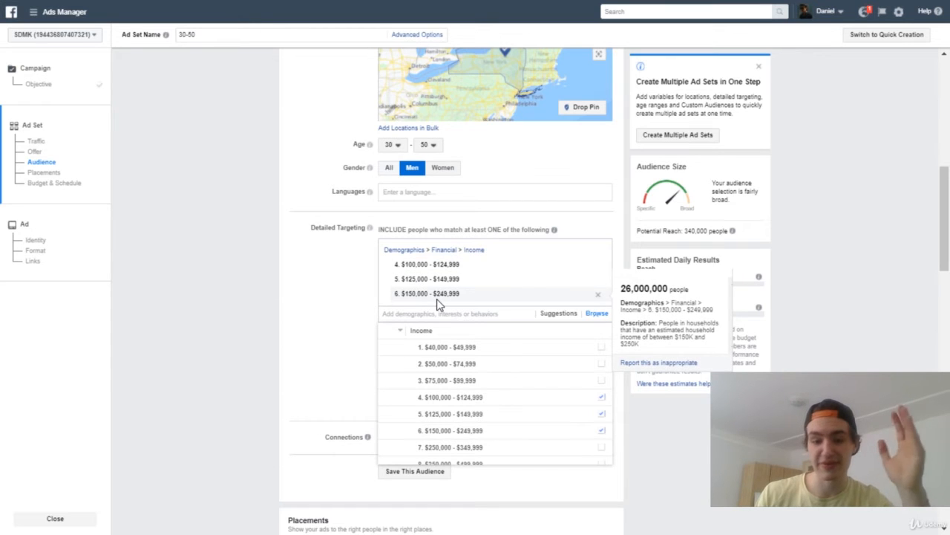
left_click(824, 262)
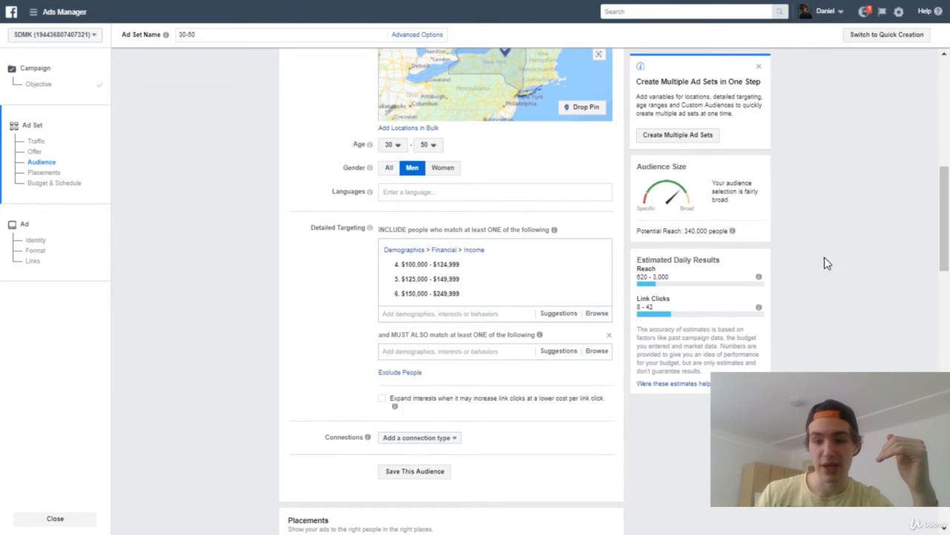
left_click_drag(684, 232, 709, 233)
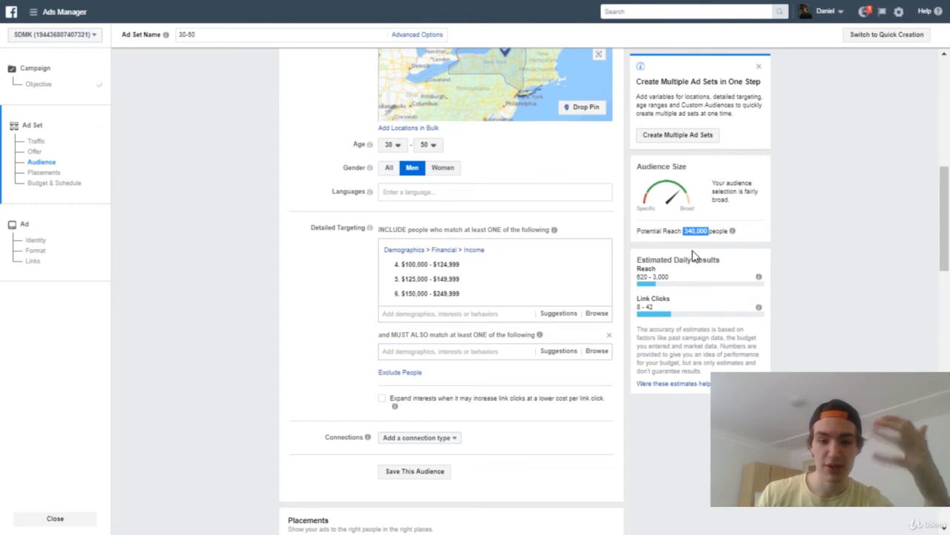
left_click_drag(683, 231, 731, 236)
- Require the audience to also match the Premium credit cards spending behavior, searching for "credit card", and check the potential reach
mouse_move(497, 276)
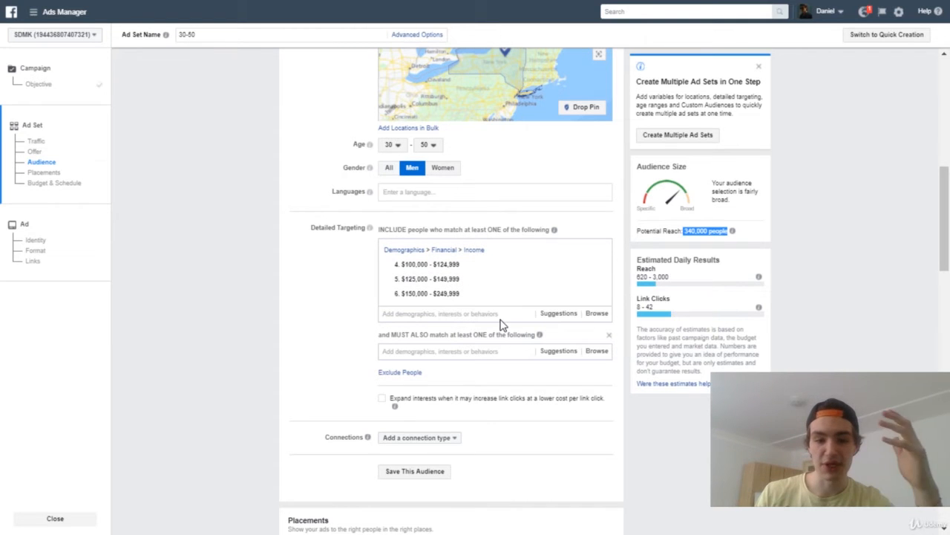
left_click(441, 351)
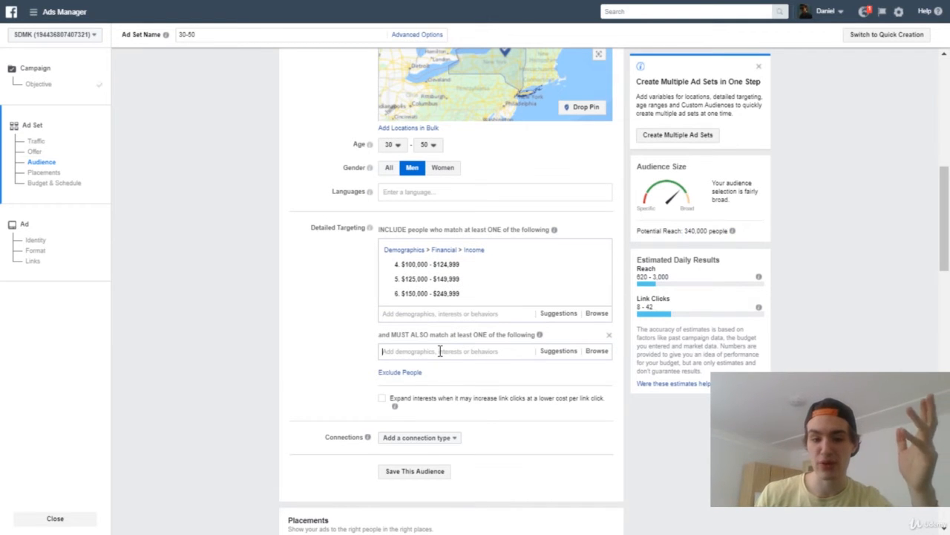
type("credit card")
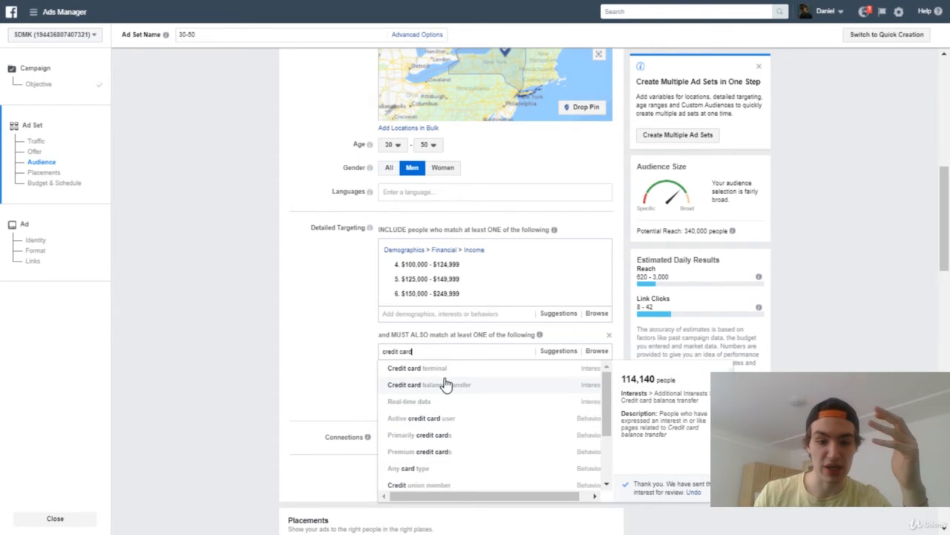
left_click(416, 454)
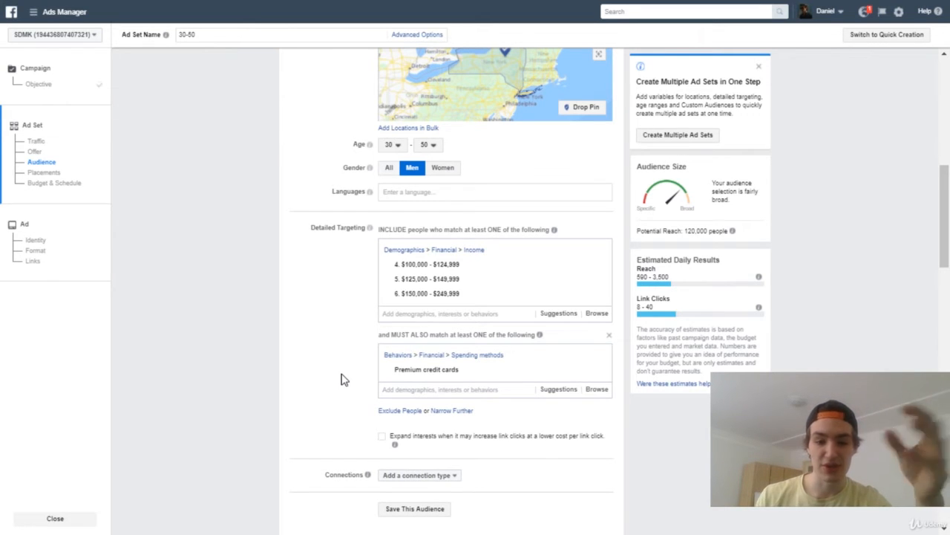
left_click_drag(688, 230, 731, 233)
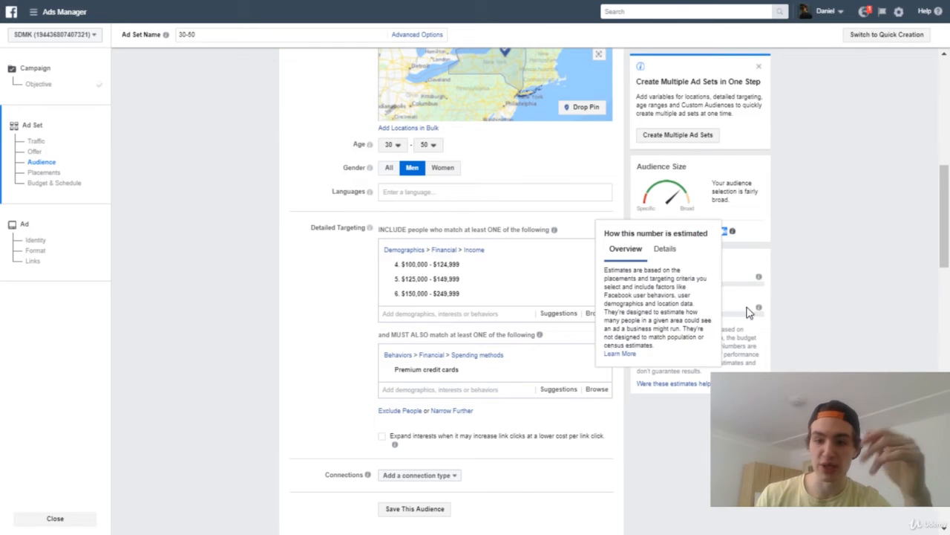
left_click(750, 310)
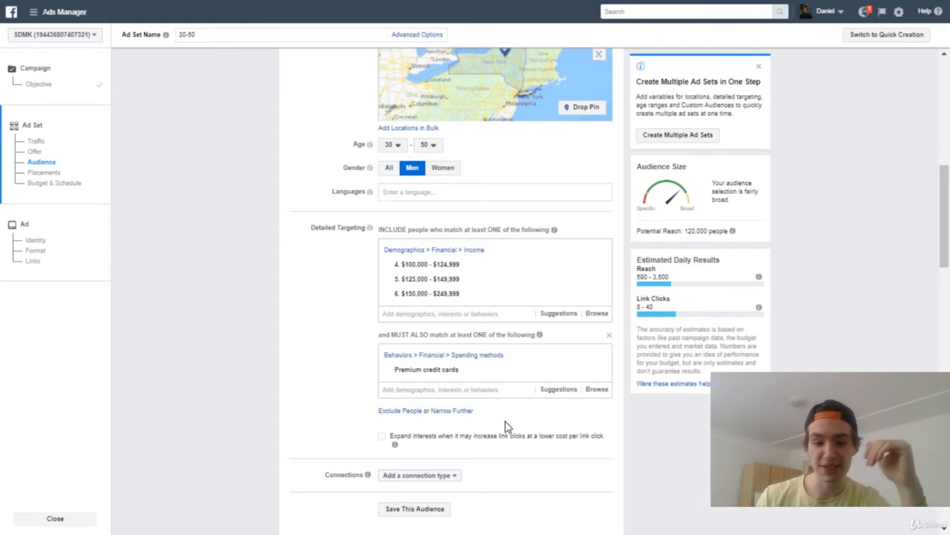
- Narrow the audience further with a third matching condition, browse its Behaviors categories and search it for "home"
left_click(462, 414)
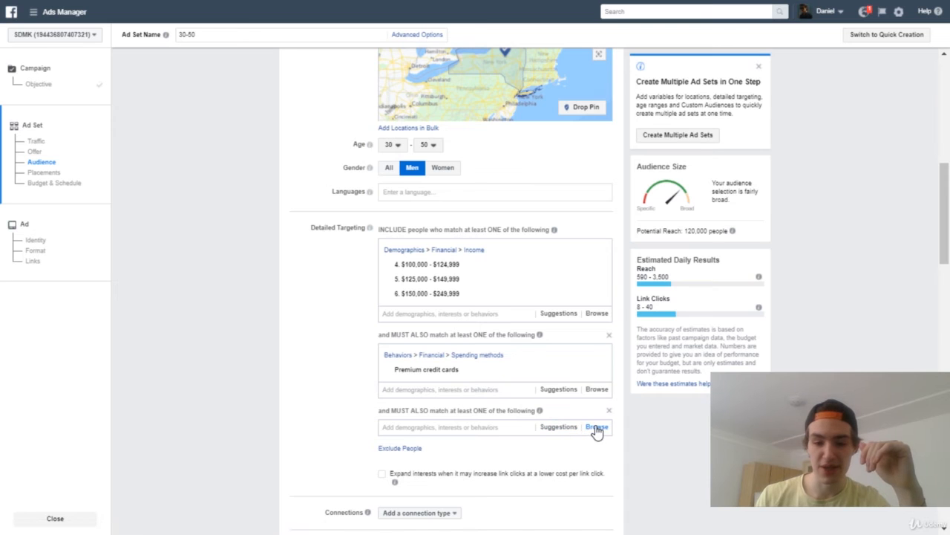
left_click(597, 429)
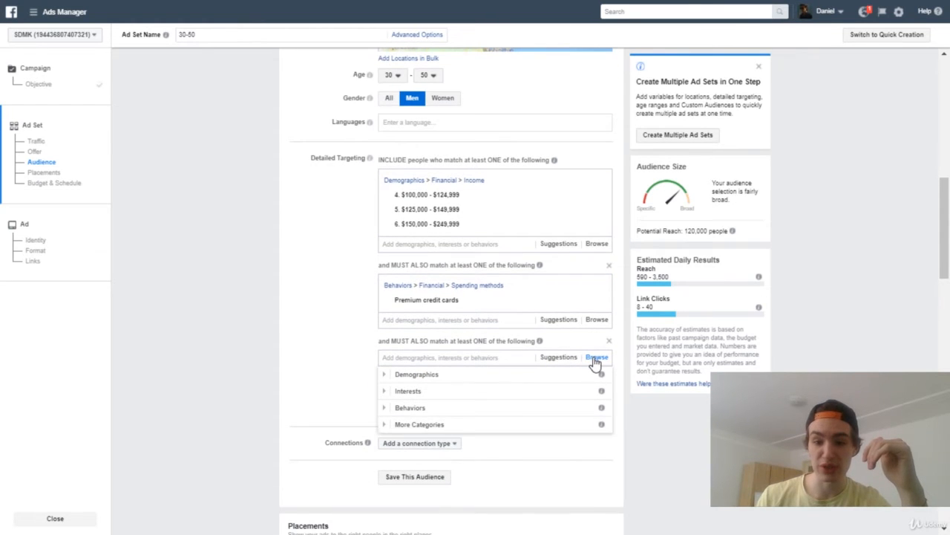
left_click(421, 413)
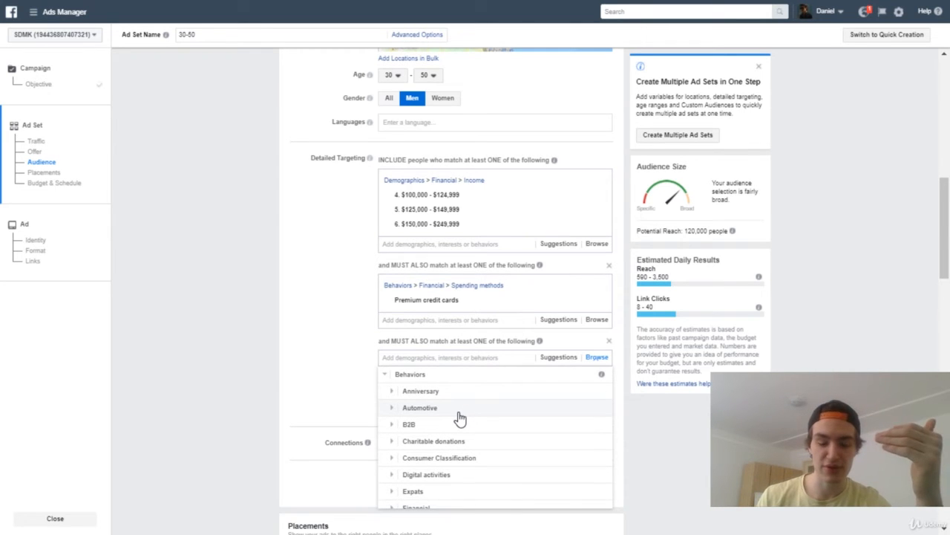
type("home")
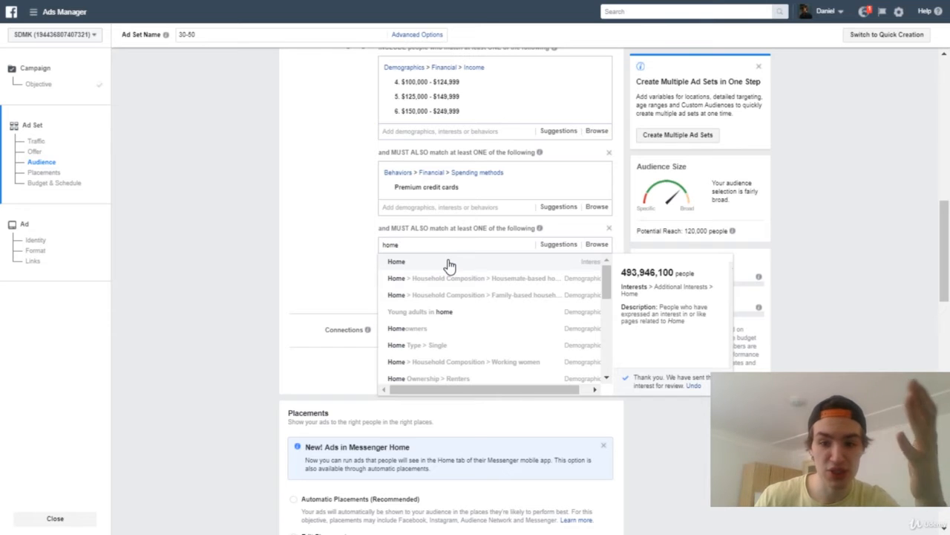
- Look through the targeting suggestions for "home" in the third matching condition, including the homeownership, household composition and home value options
scroll(449, 266, "up", 1)
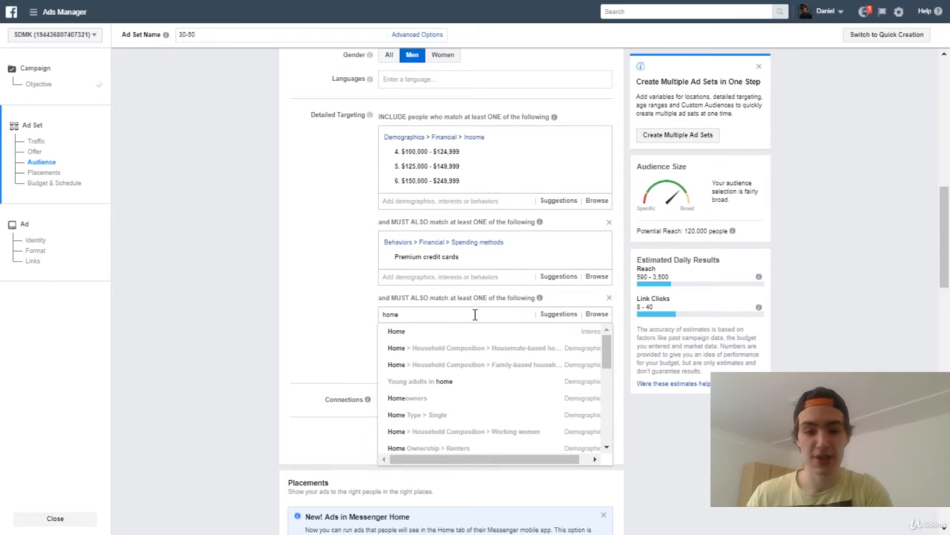
mouse_move(433, 335)
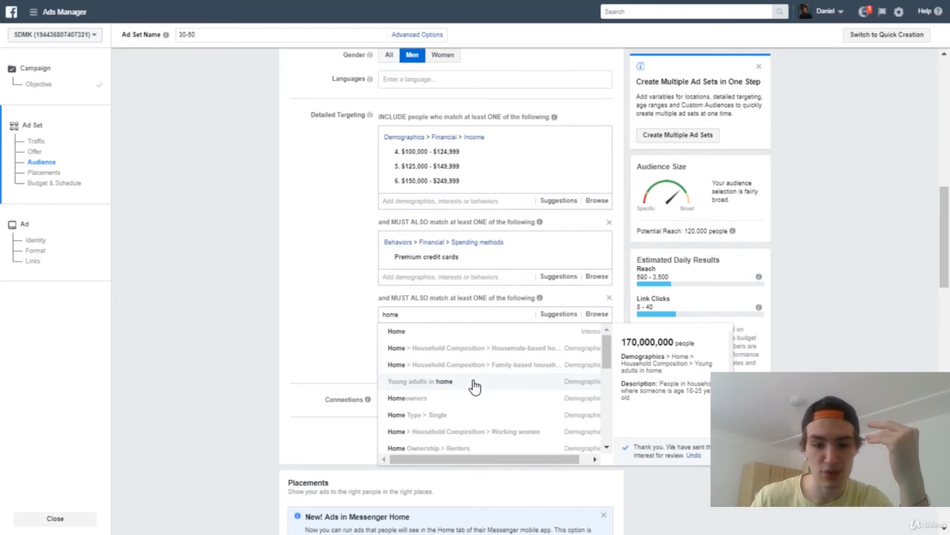
scroll(474, 386, "down", 1)
scroll(416, 342, "up", 1)
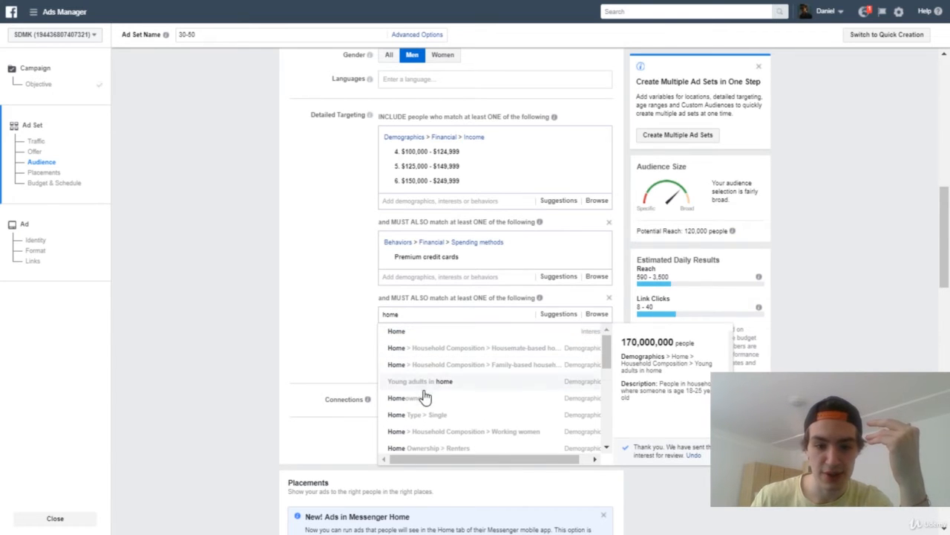
scroll(424, 409, "down", 1)
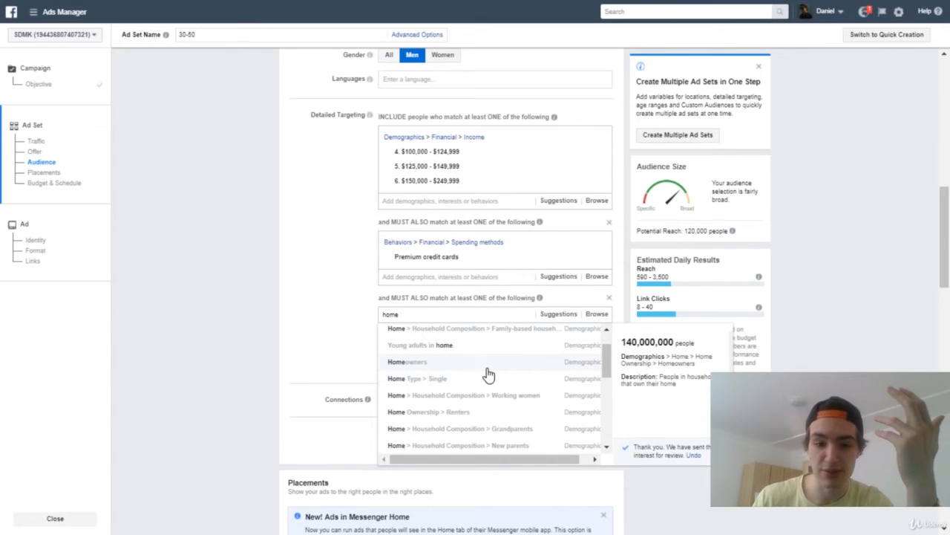
scroll(489, 375, "down", 2)
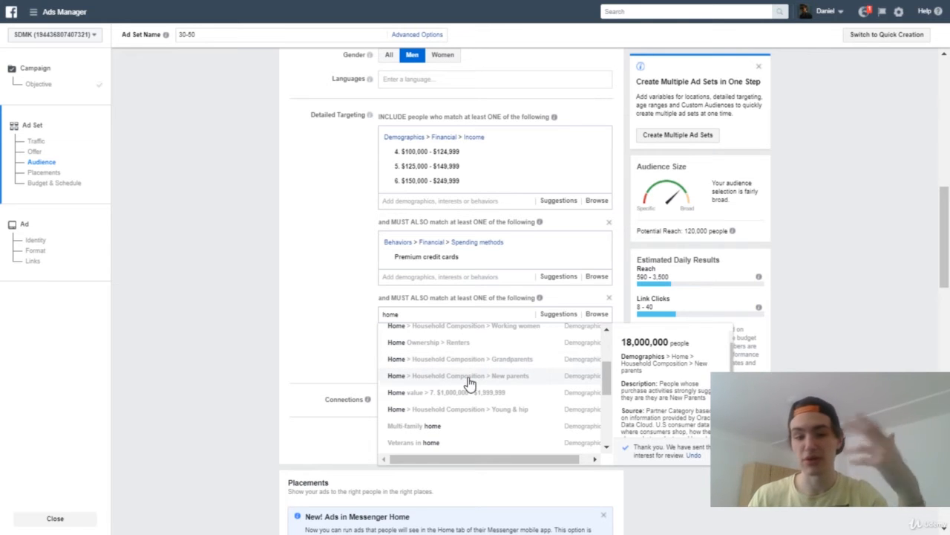
scroll(466, 371, "down", 5)
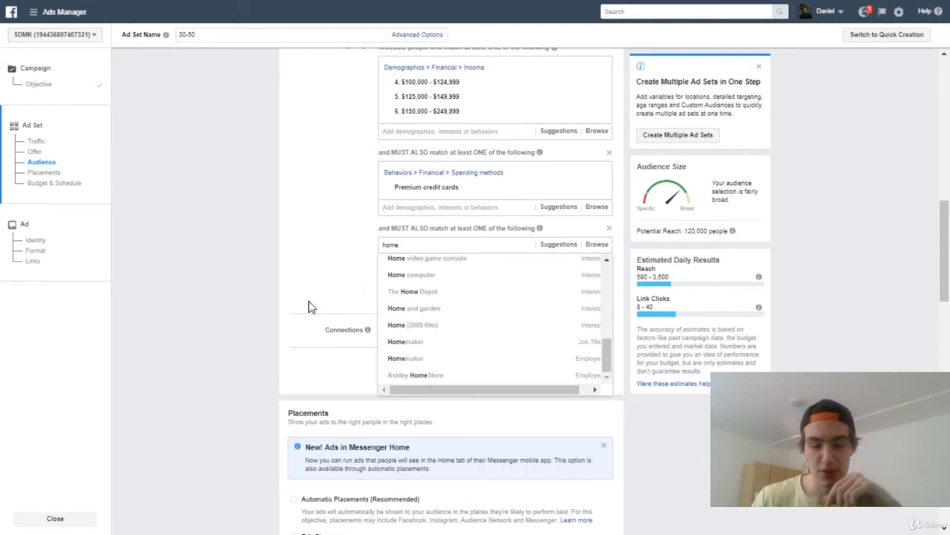
scroll(424, 320, "up", 5)
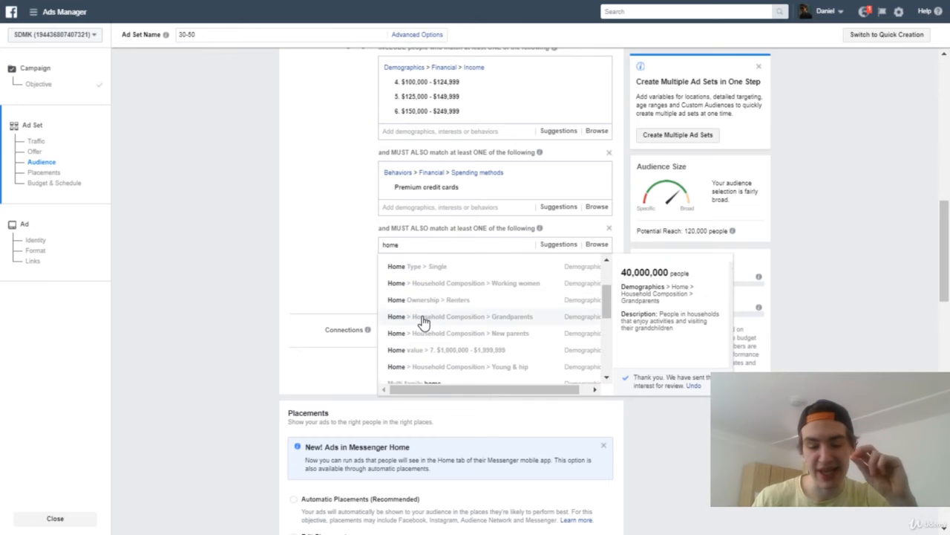
scroll(424, 320, "up", 2)
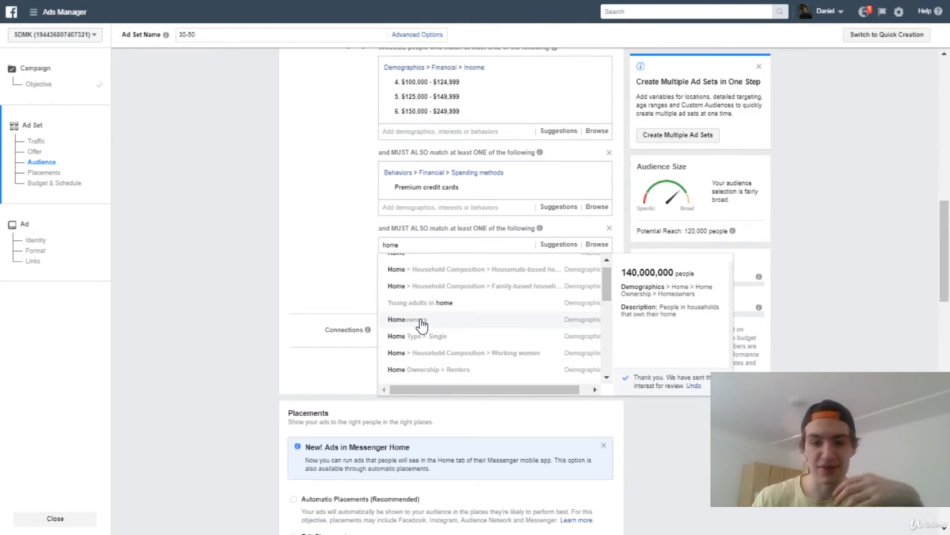
scroll(421, 325, "up", 1)
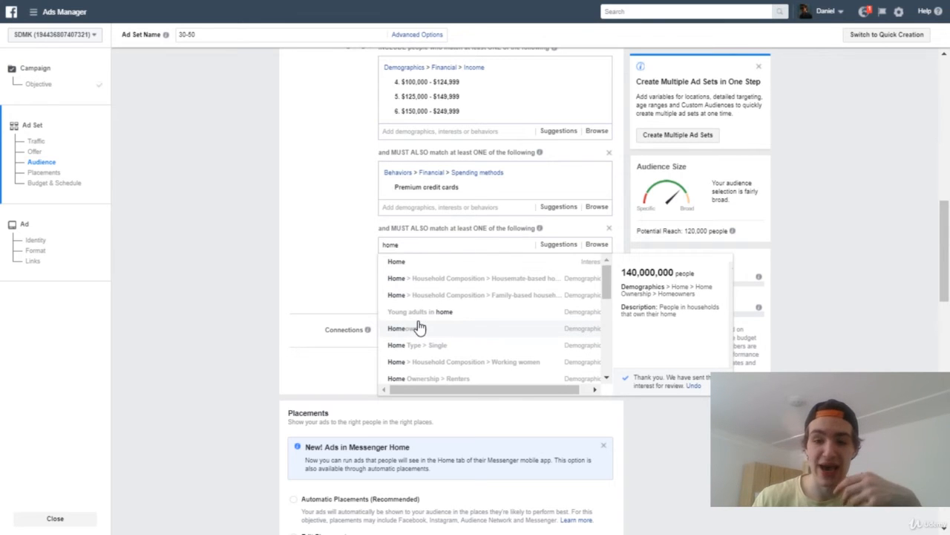
scroll(420, 327, "up", 1)
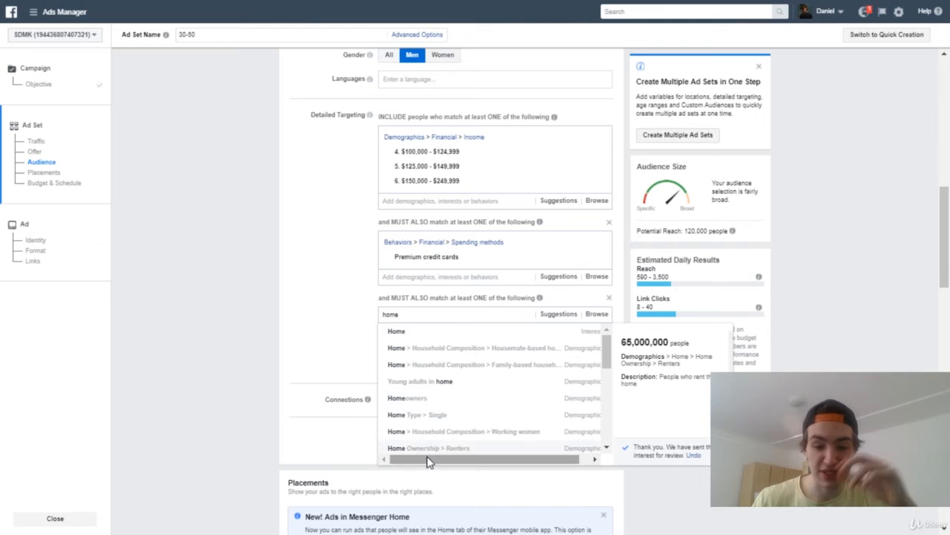
scroll(430, 431, "down", 2)
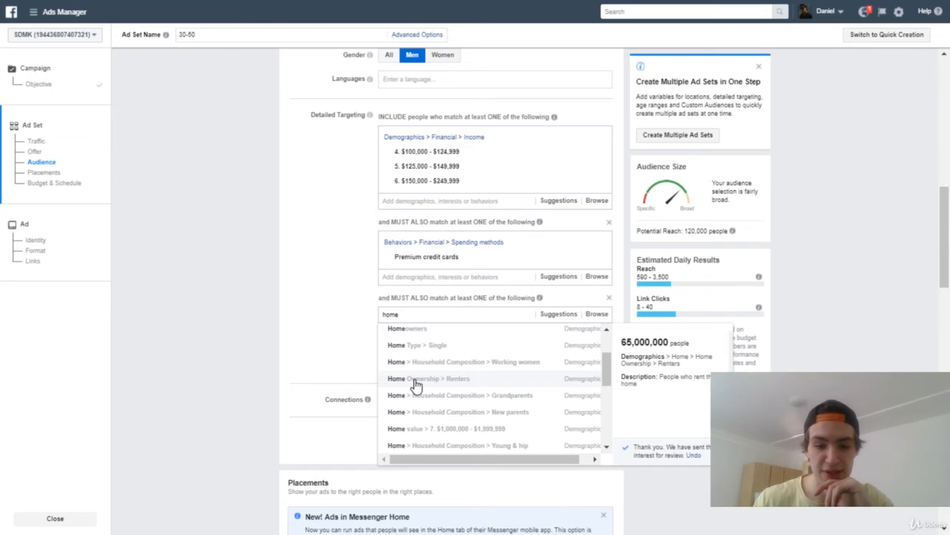
scroll(413, 386, "down", 2)
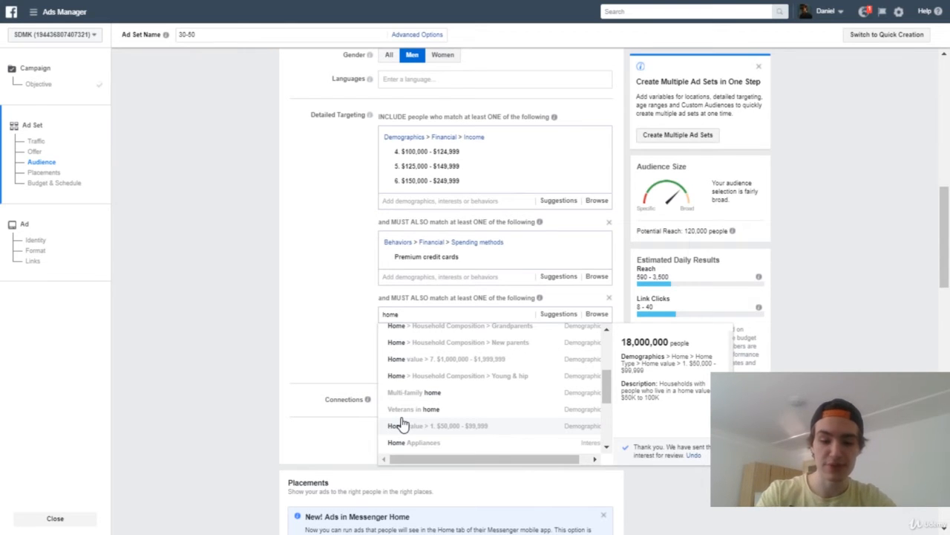
- Search the third matching condition for "homes.com" and add the Homes.com interest
type("s.com")
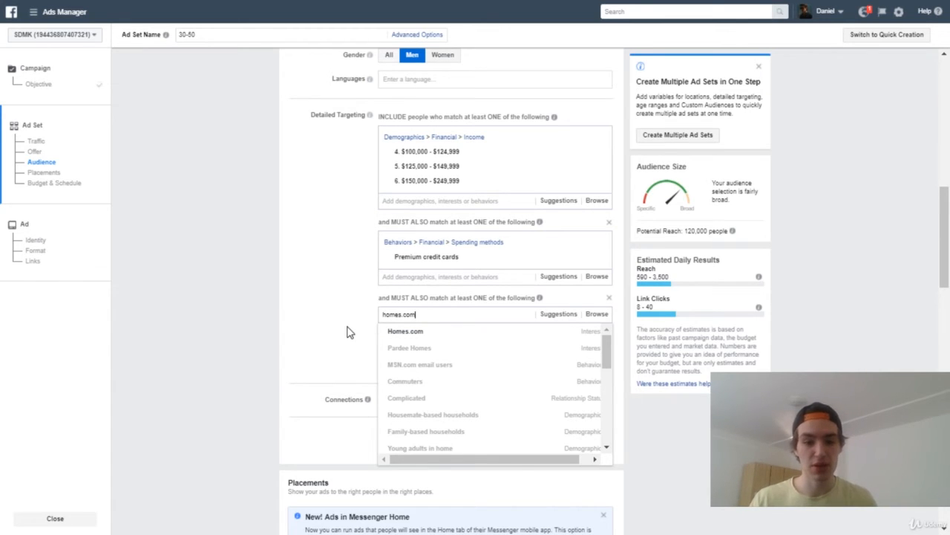
mouse_move(386, 334)
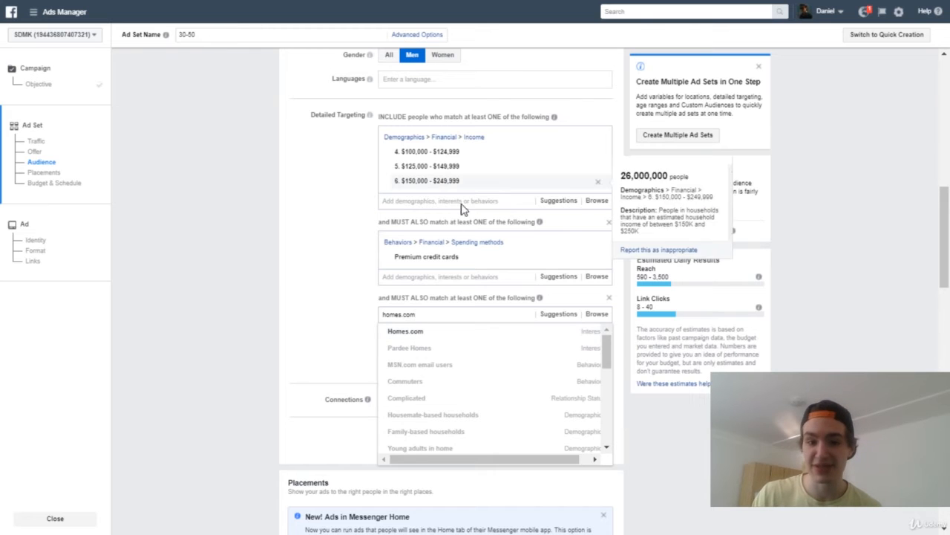
left_click(416, 332)
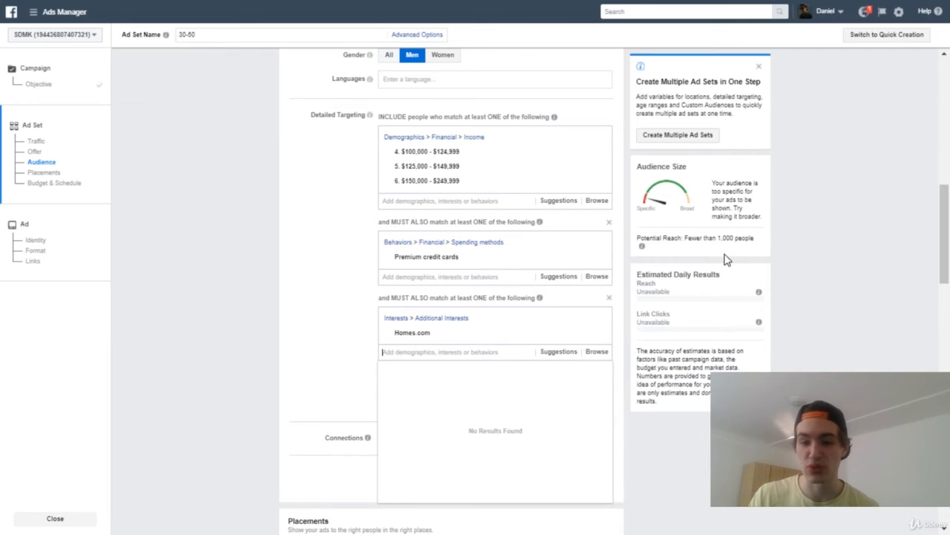
left_click(319, 230)
- Review the audience criteria and remove the Premium credit cards behavior from the second matching condition
scroll(361, 209, "up", 1)
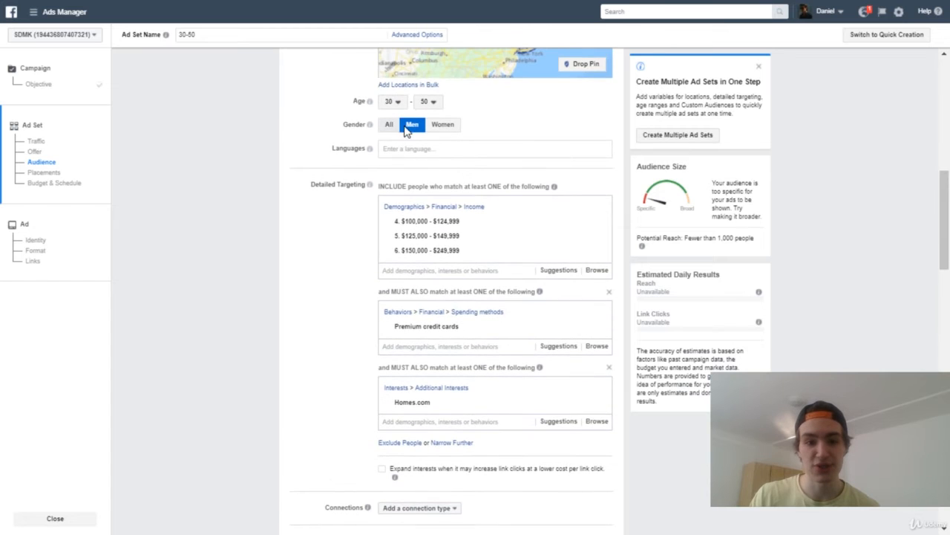
scroll(445, 273, "up", 1)
scroll(445, 273, "down", 1)
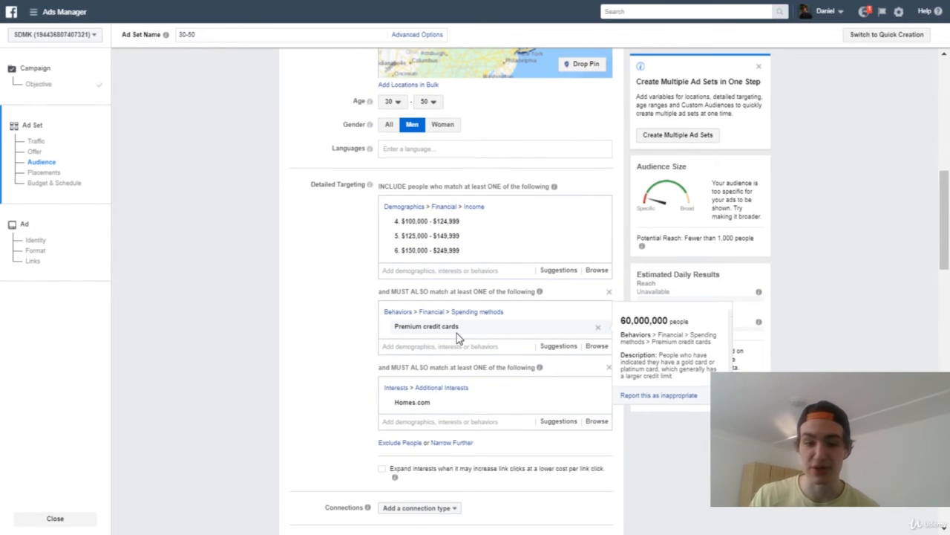
scroll(413, 364, "down", 1)
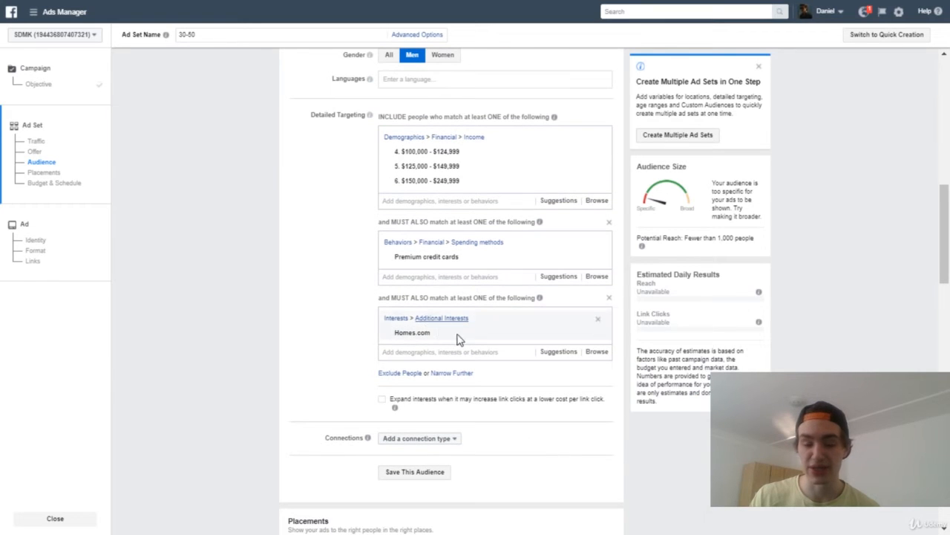
mouse_move(456, 263)
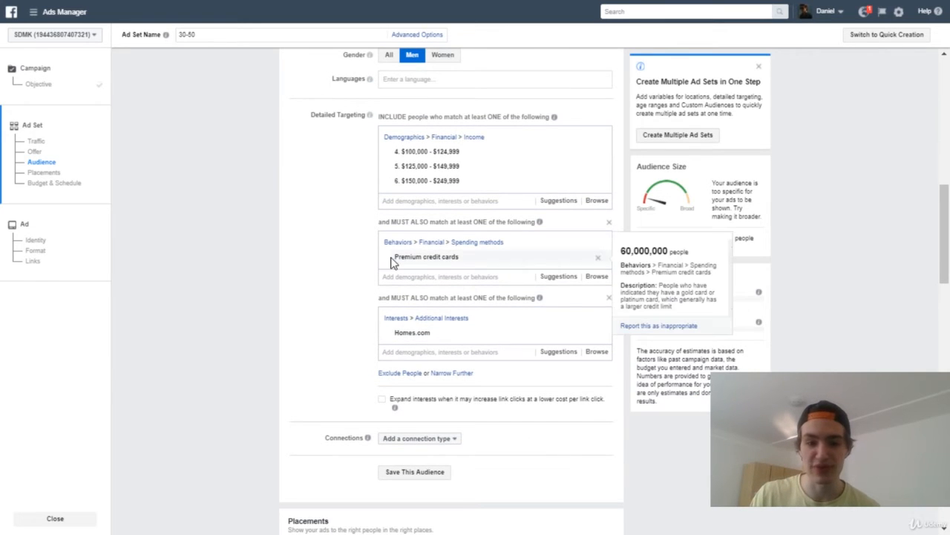
left_click(599, 261)
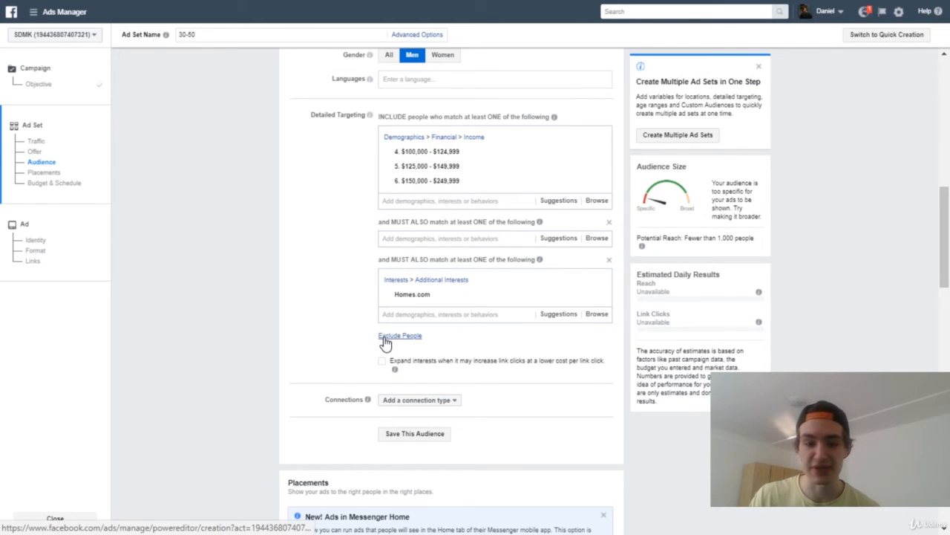
- Search for "realestate.com" and add the realestate.com.au interest to the same condition as Homes.com
mouse_move(409, 298)
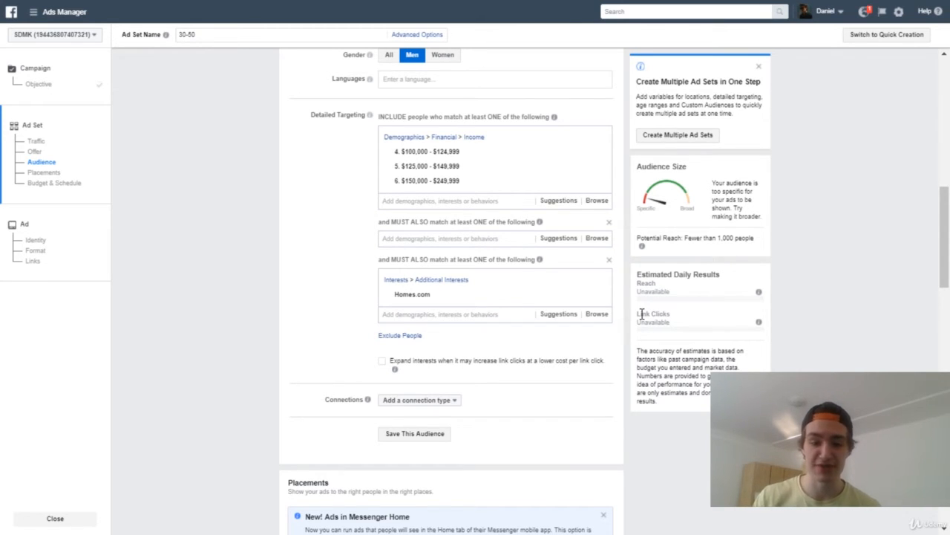
left_click(472, 315)
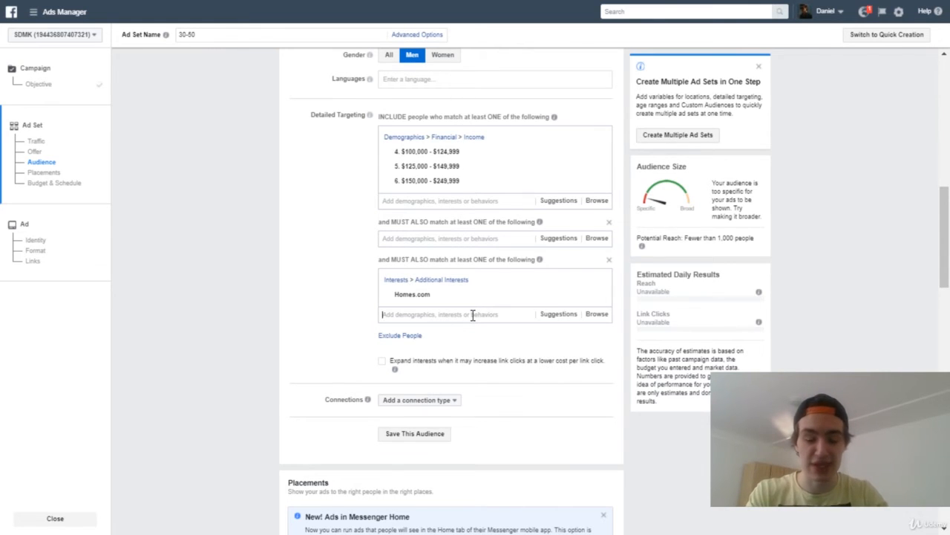
type("realesta")
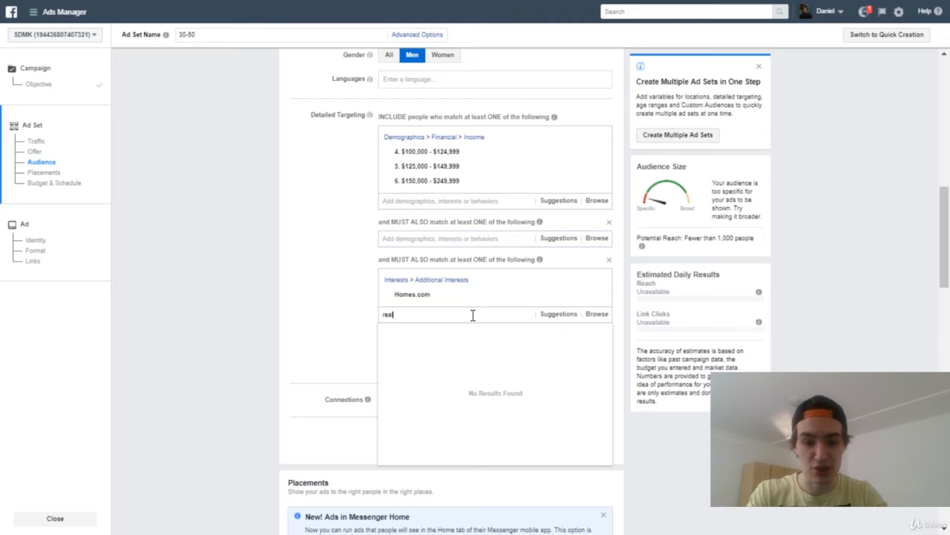
type("te.com")
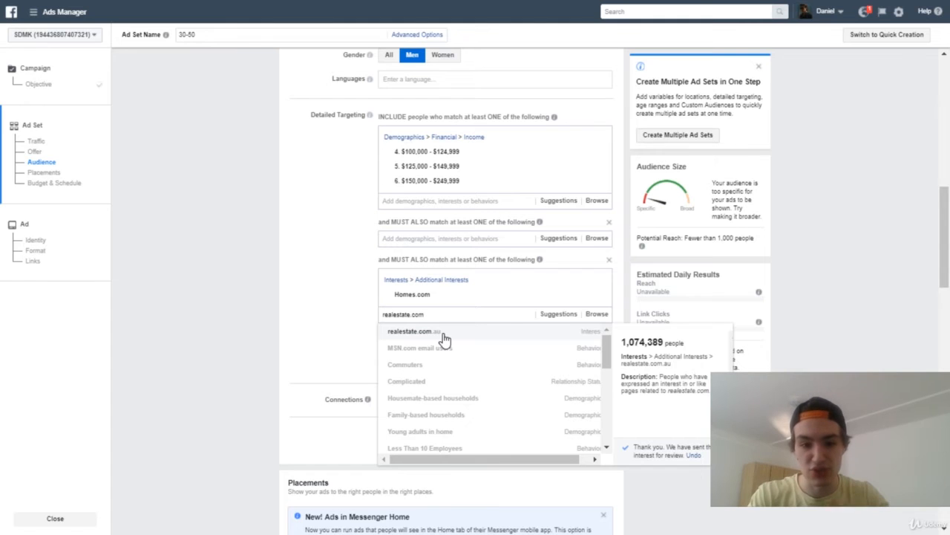
left_click(443, 336)
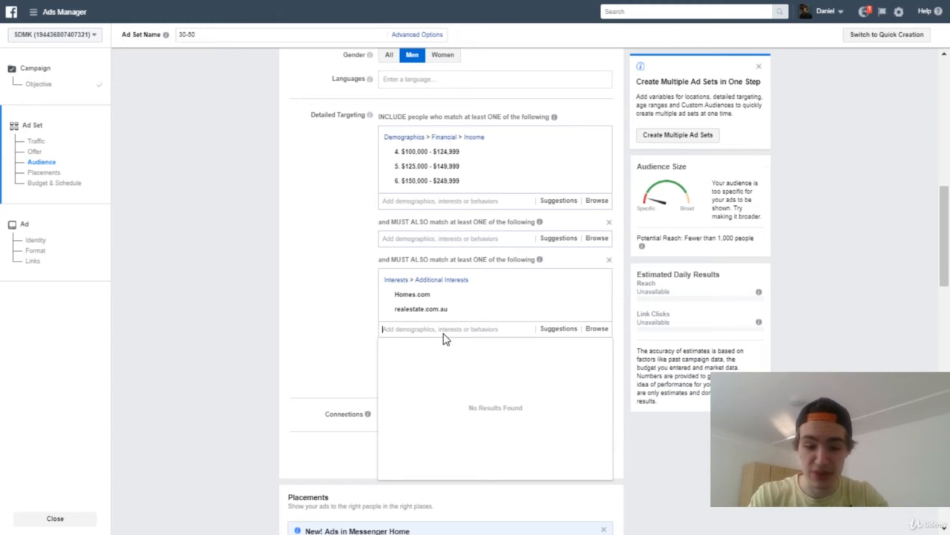
- Add the Airbnb interest alongside Homes.com and realestate.com.au, with the empty matching condition removed, and check the potential reach
type("airbnb")
scroll(353, 284, "down", 2)
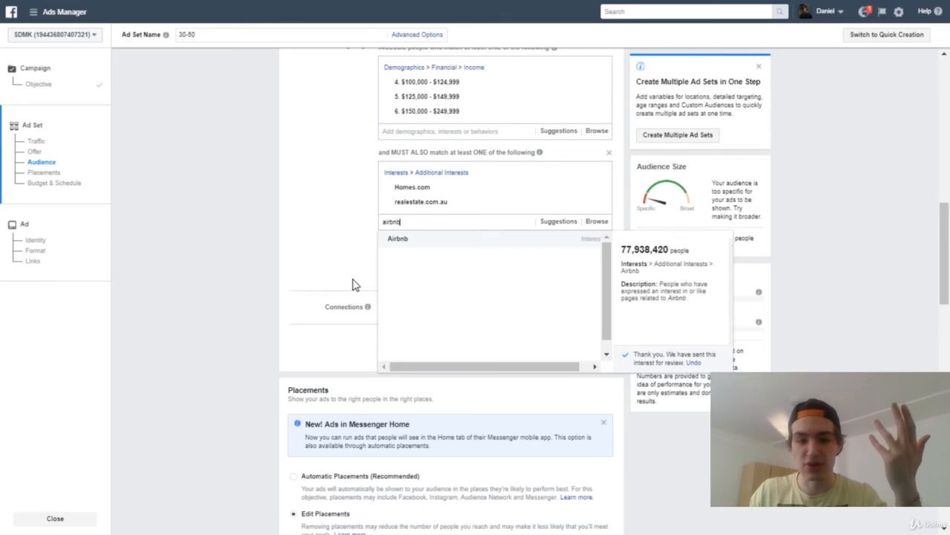
left_click(413, 248)
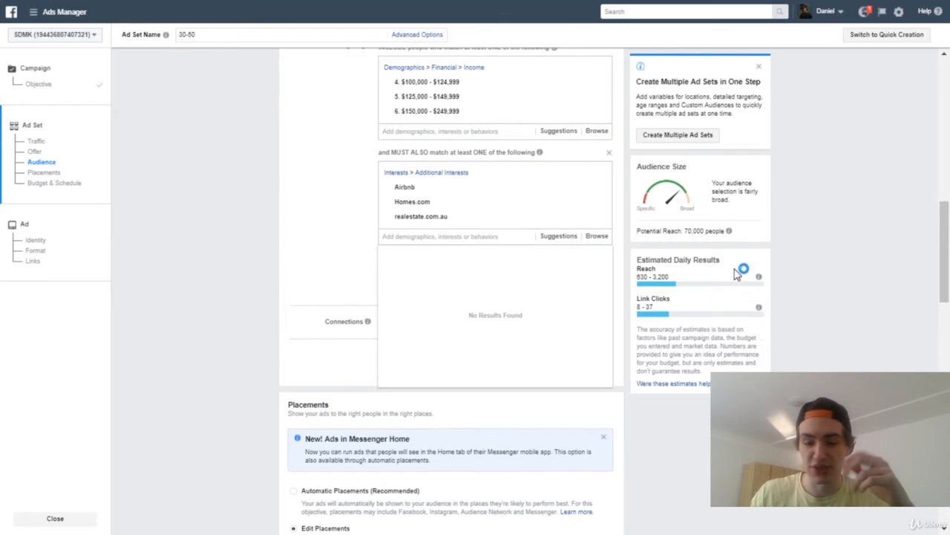
double_click(692, 231)
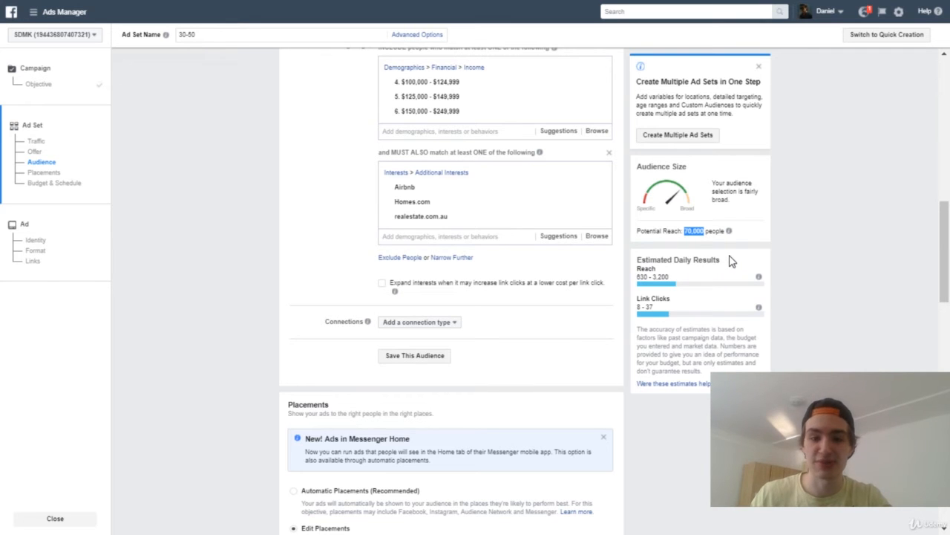
- Review the location and age settings, set the audience gender to All and check the potential reach
scroll(393, 210, "up", 4)
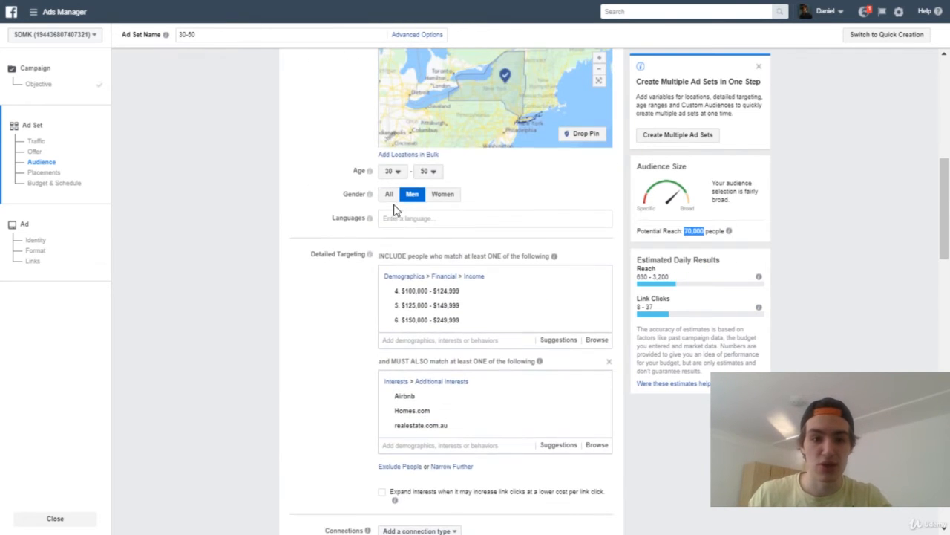
scroll(360, 195, "up", 2)
scroll(377, 185, "up", 2)
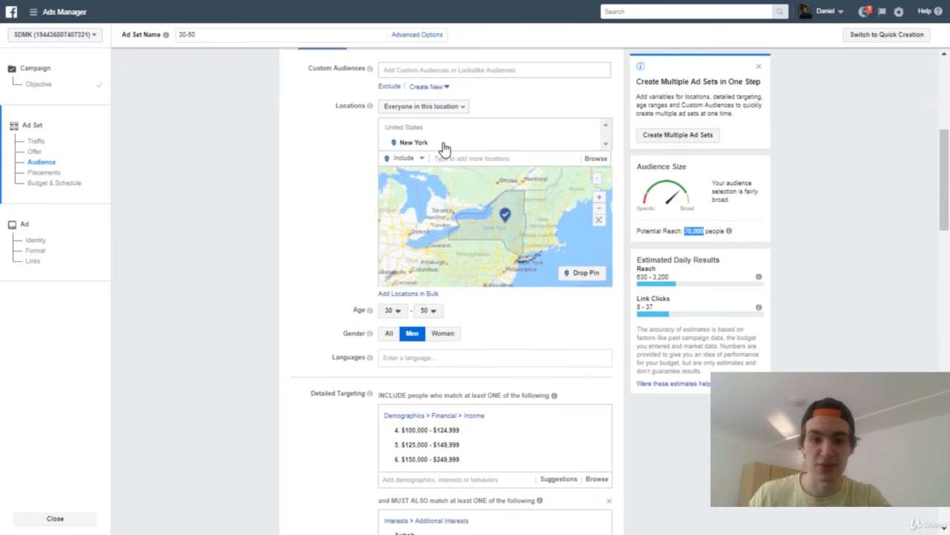
scroll(443, 156, "down", 2)
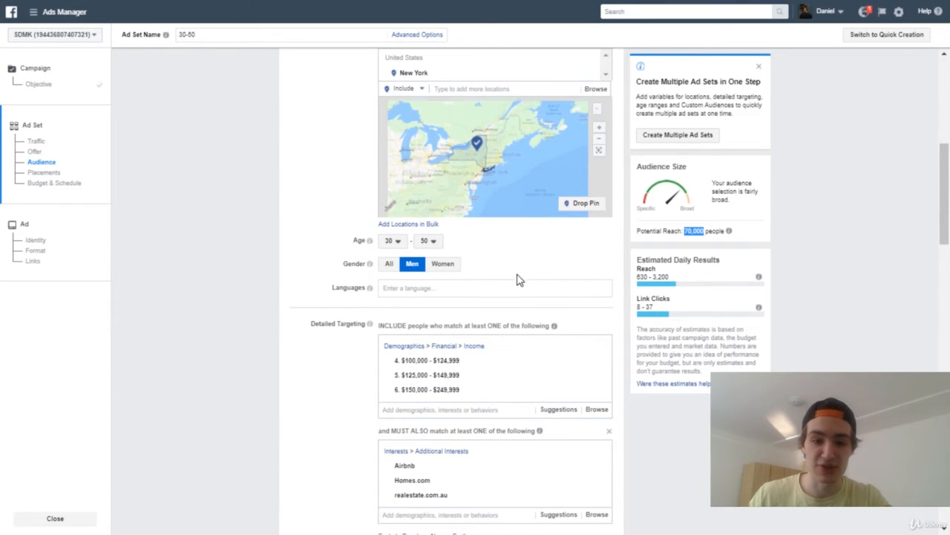
scroll(520, 280, "down", 2)
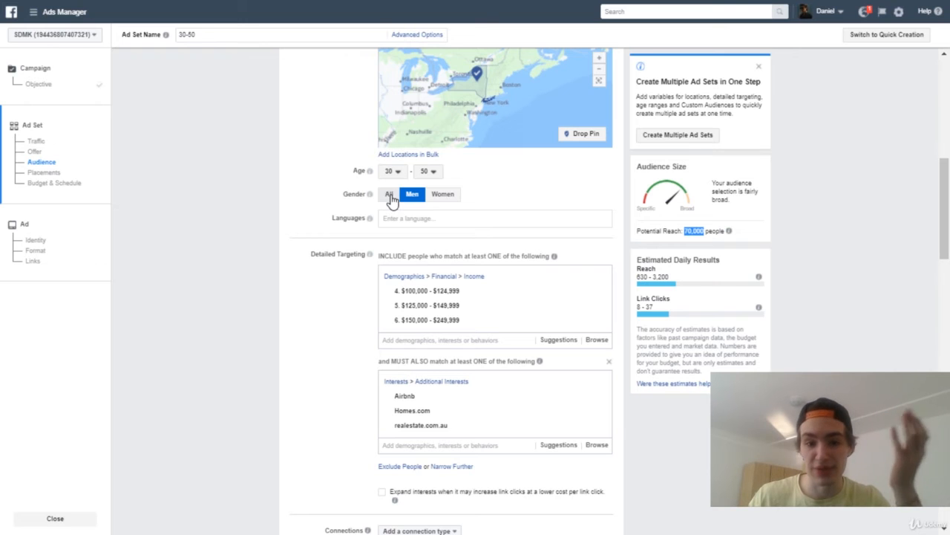
left_click(390, 196)
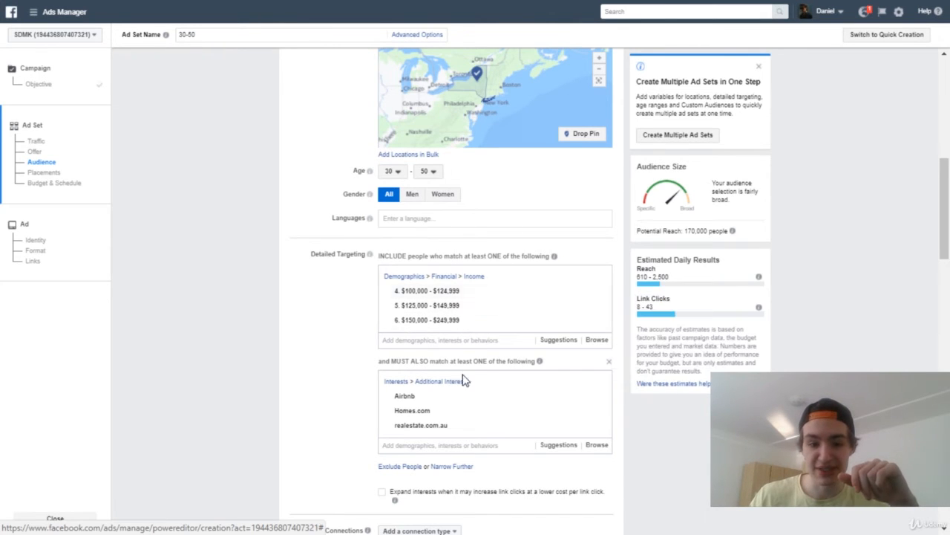
scroll(446, 371, "down", 2)
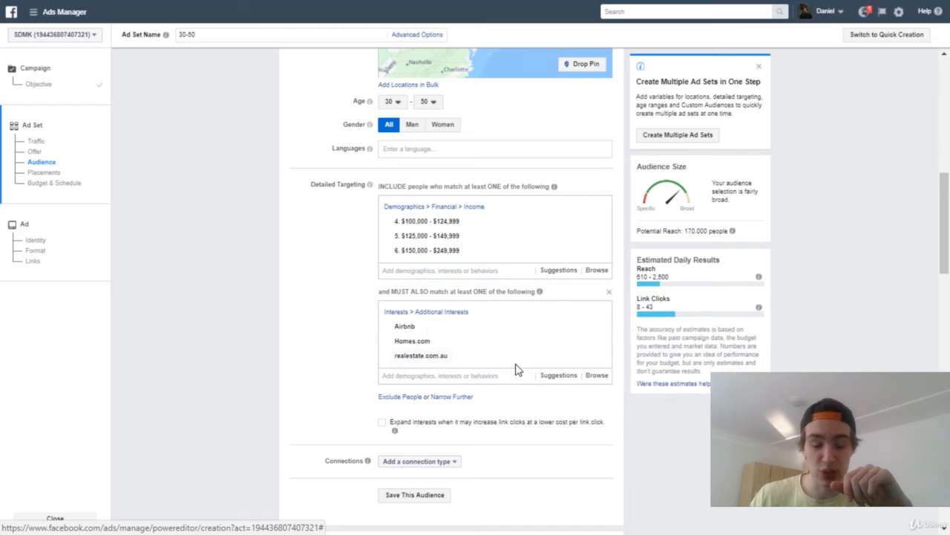
left_click_drag(684, 231, 745, 229)
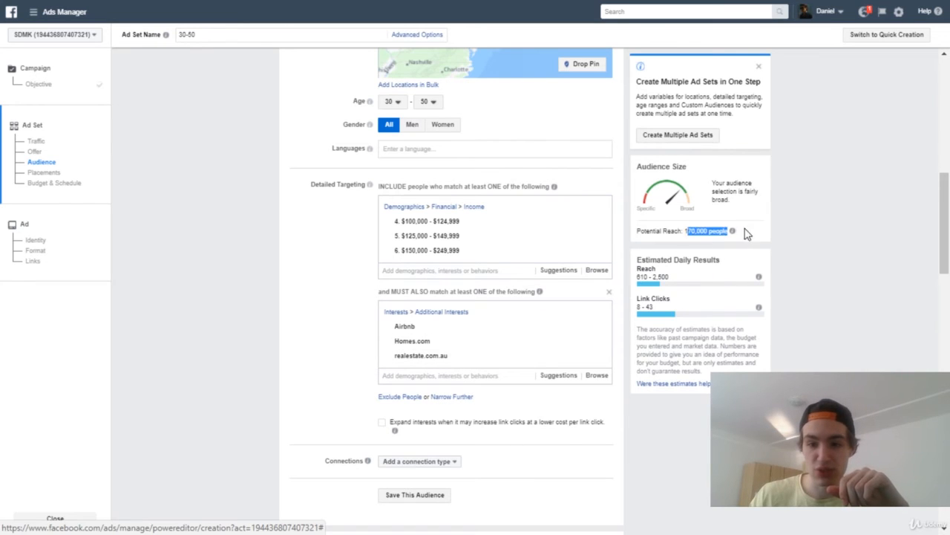
left_click(806, 265)
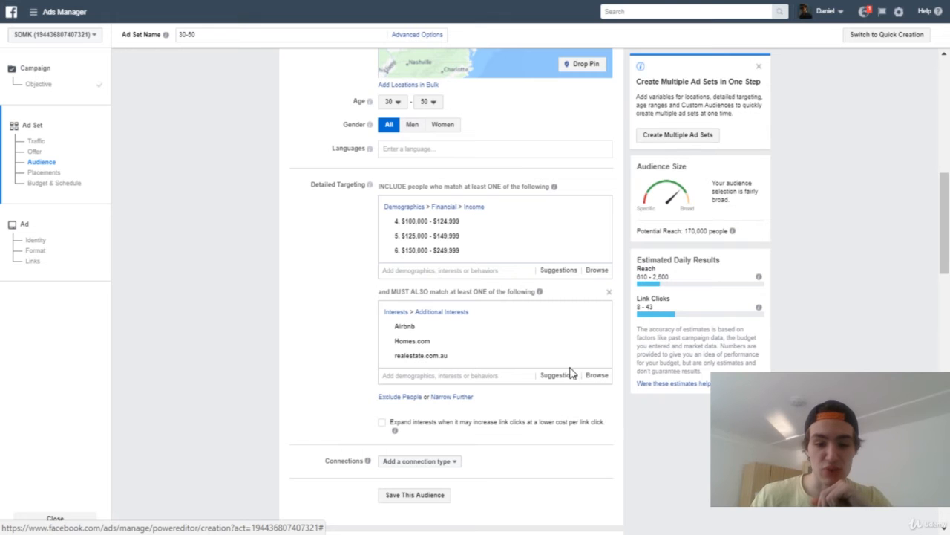
scroll(568, 372, "down", 4)
scroll(520, 299, "up", 3)
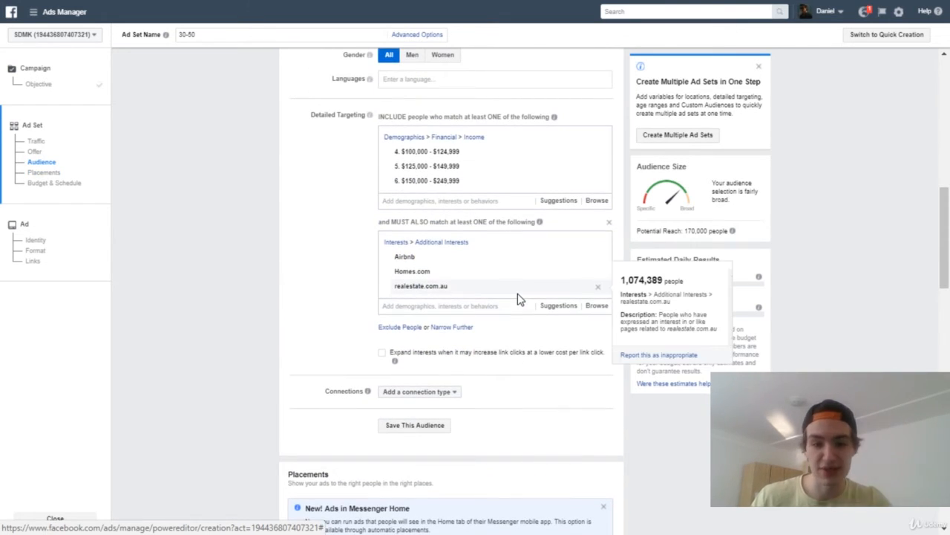
left_click(414, 425)
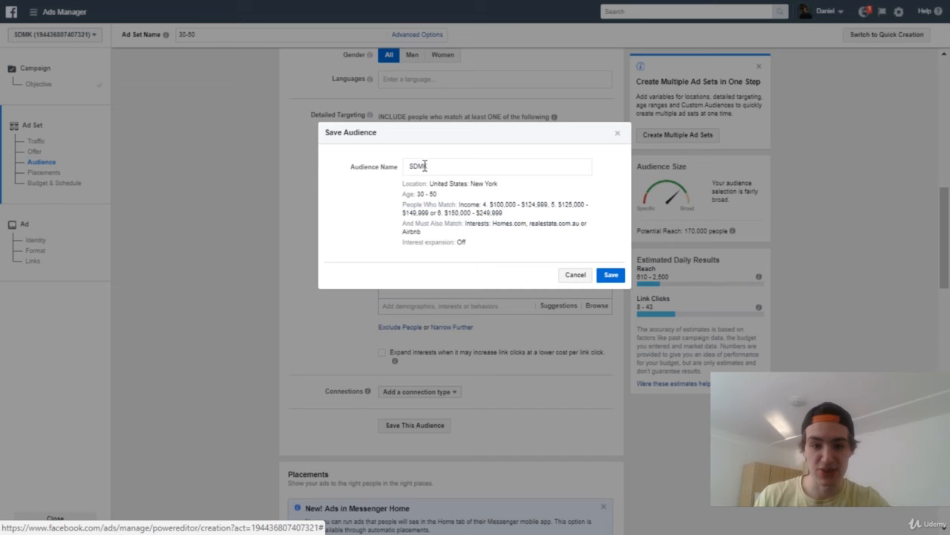
left_click_drag(426, 166, 362, 162)
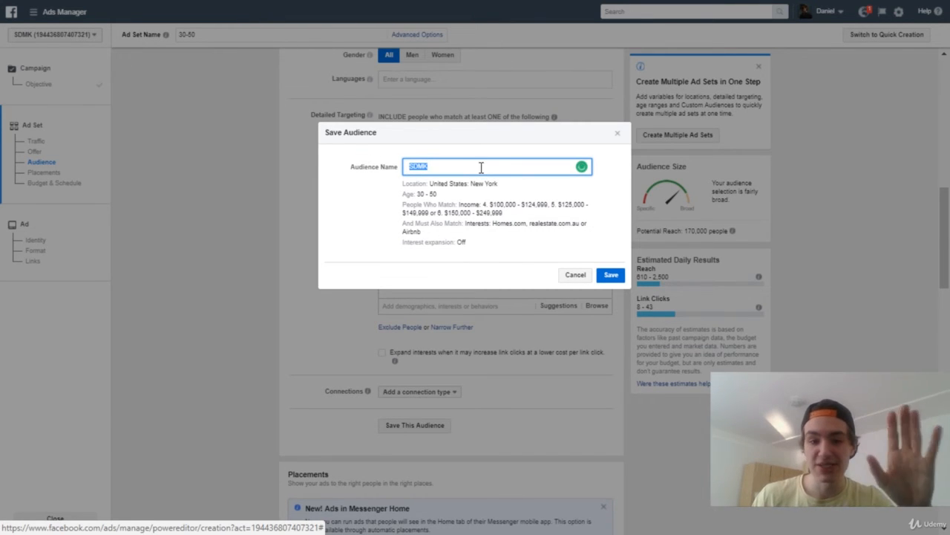
left_click(576, 275)
scroll(569, 282, "up", 5)
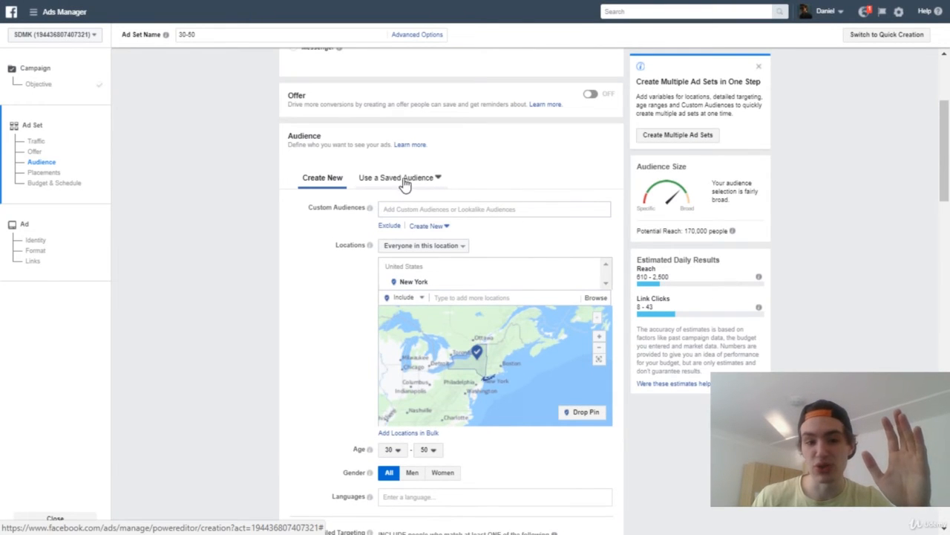
- Select only Facebook Feeds and Right Column as ad placements, and clear the Instagram placements
scroll(405, 191, "down", 1)
scroll(204, 221, "down", 10)
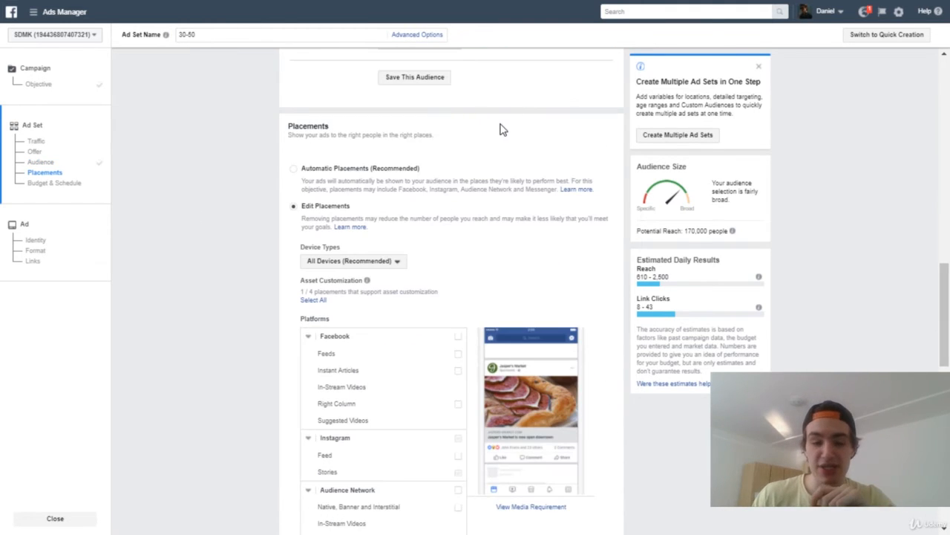
scroll(495, 126, "down", 1)
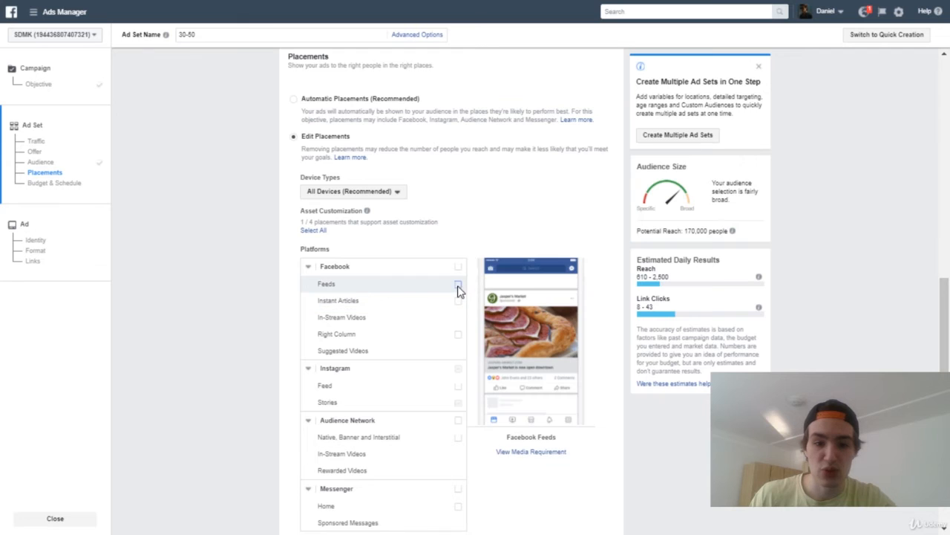
left_click(459, 334)
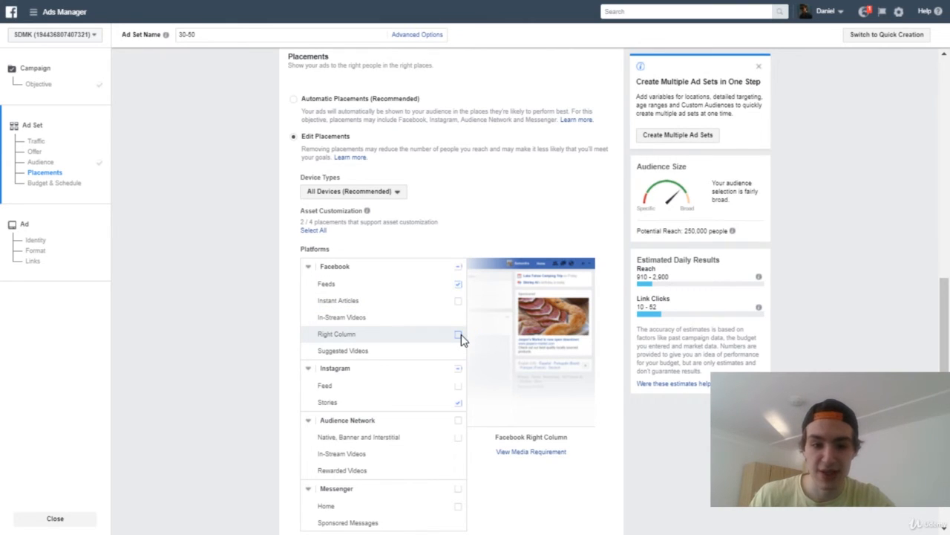
left_click(459, 368)
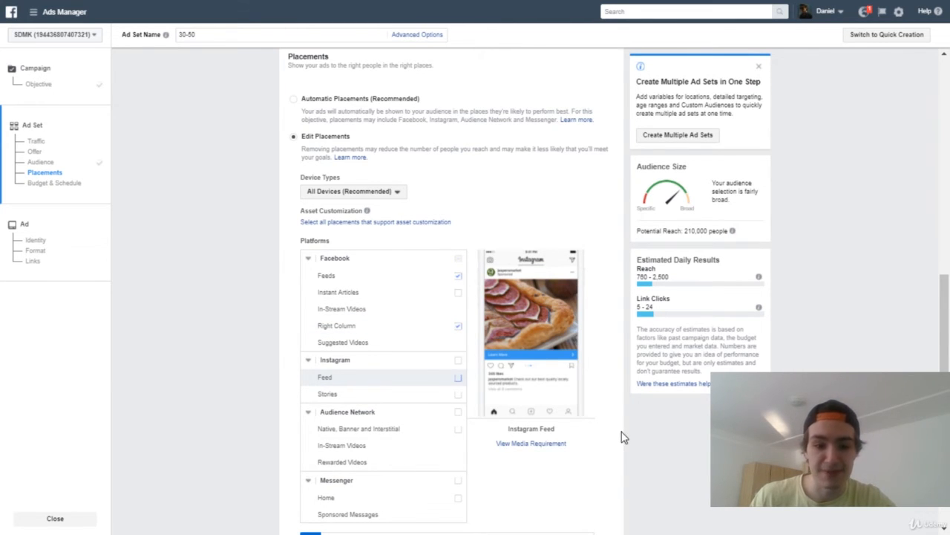
left_click(458, 379)
left_click(458, 379)
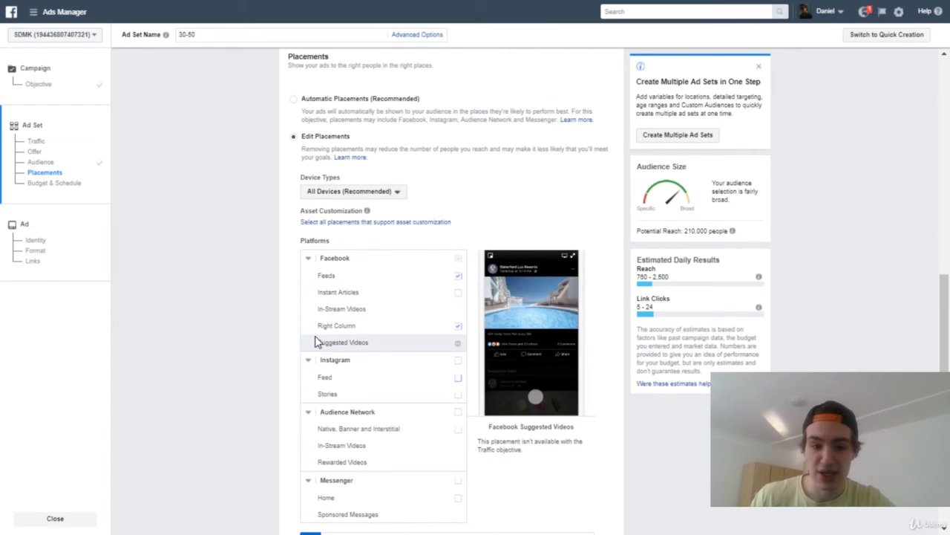
- Check the available device types and specific mobile device options, keeping All Devices and All Mobile Devices selected
scroll(473, 324, "up", 1)
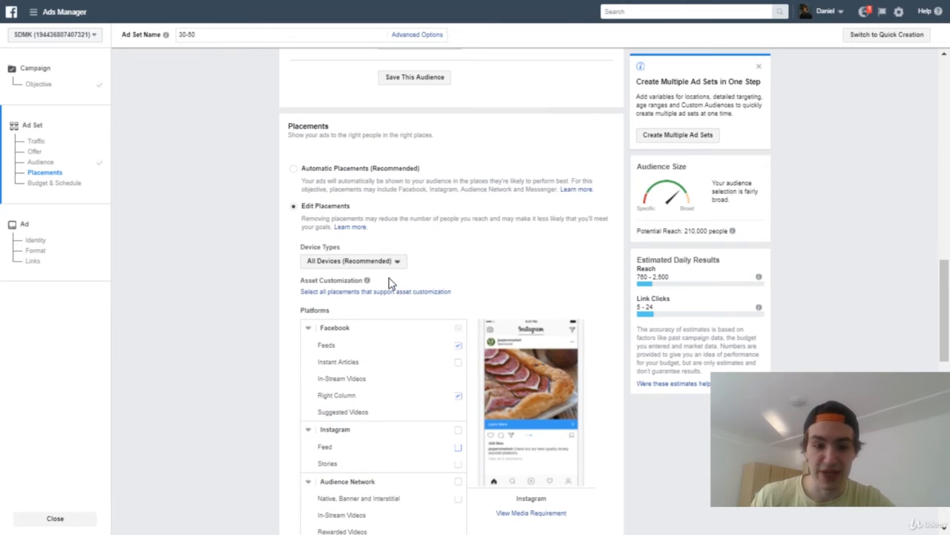
left_click(373, 262)
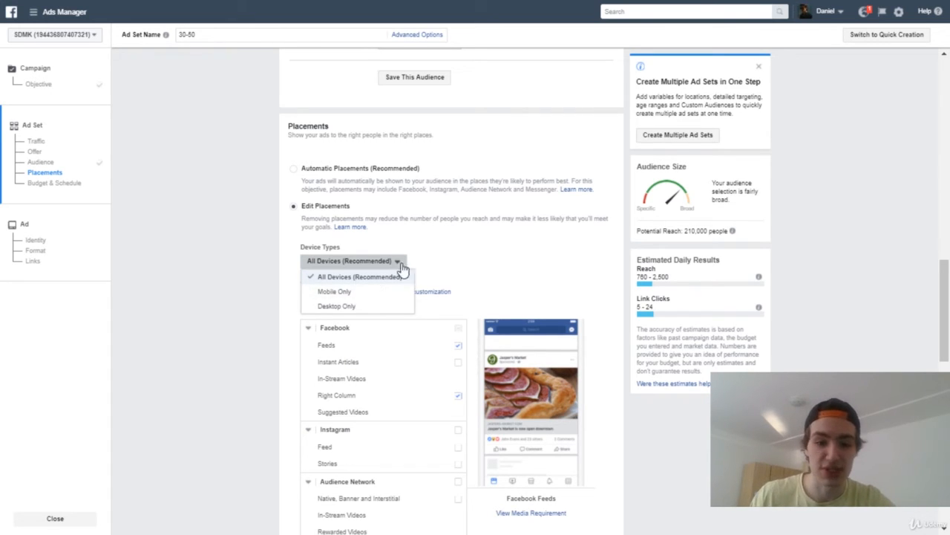
left_click(487, 232)
scroll(492, 226, "down", 5)
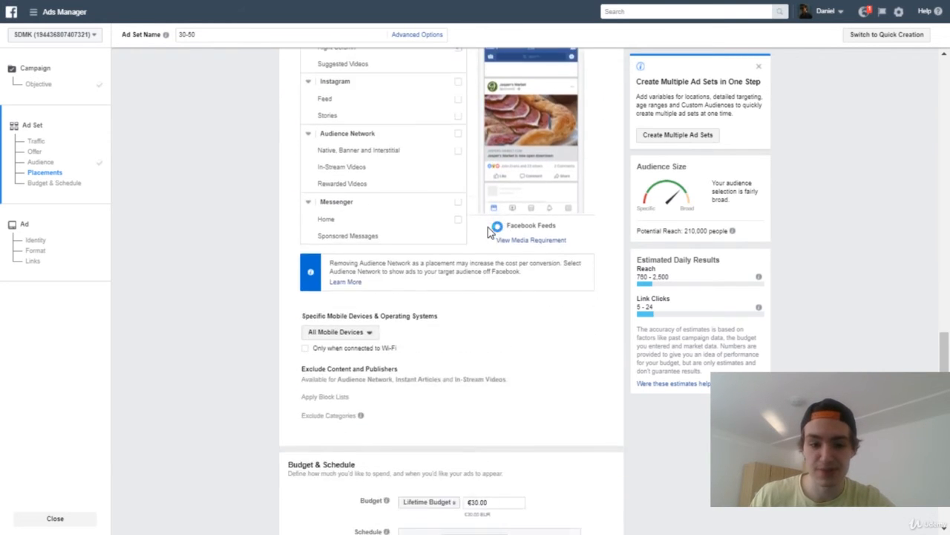
left_click(374, 195)
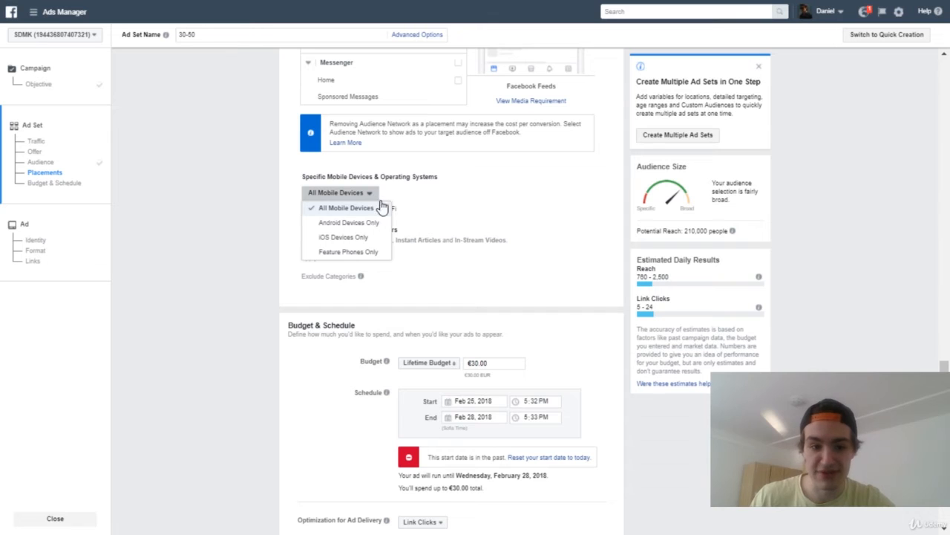
left_click(476, 203)
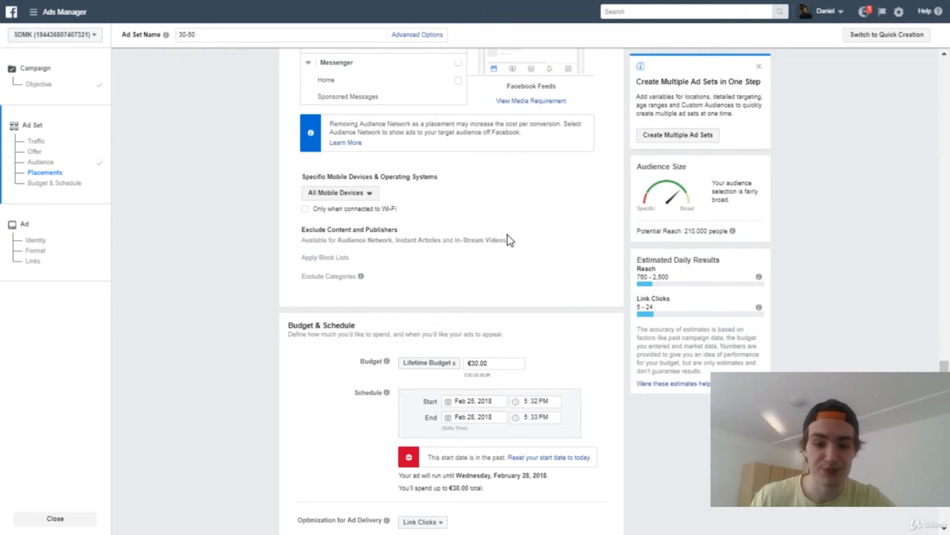
- Switch the ad set from a lifetime budget to a daily budget and set it to €5.00
scroll(509, 240, "down", 1)
scroll(510, 240, "down", 1)
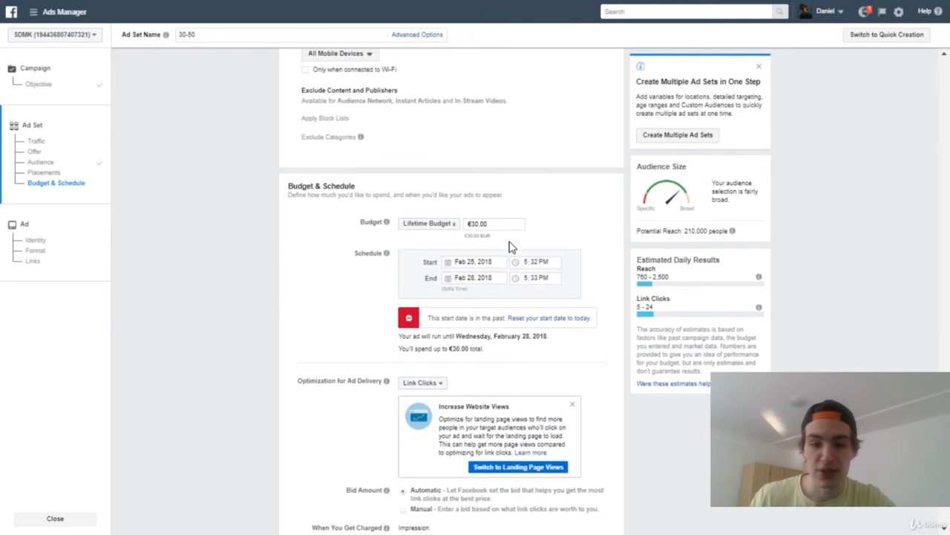
left_click(429, 227)
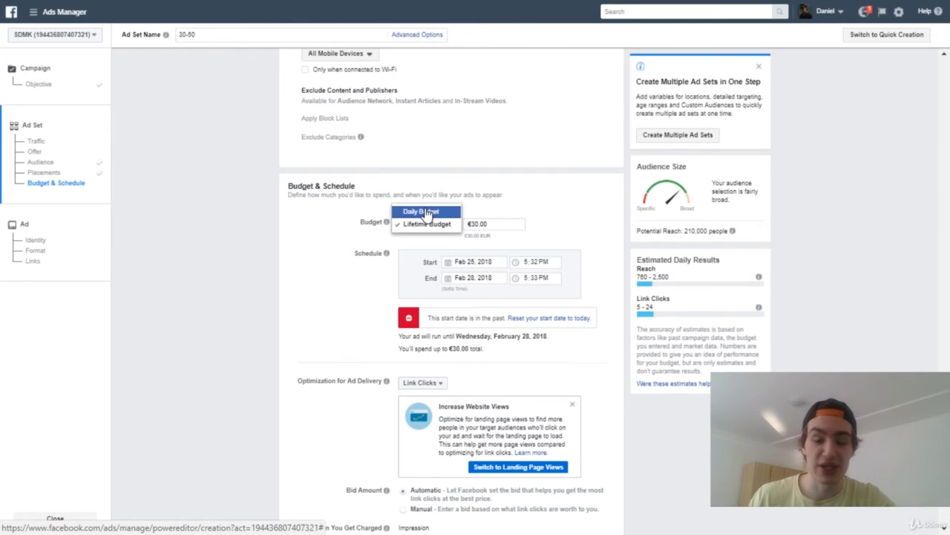
left_click(426, 213)
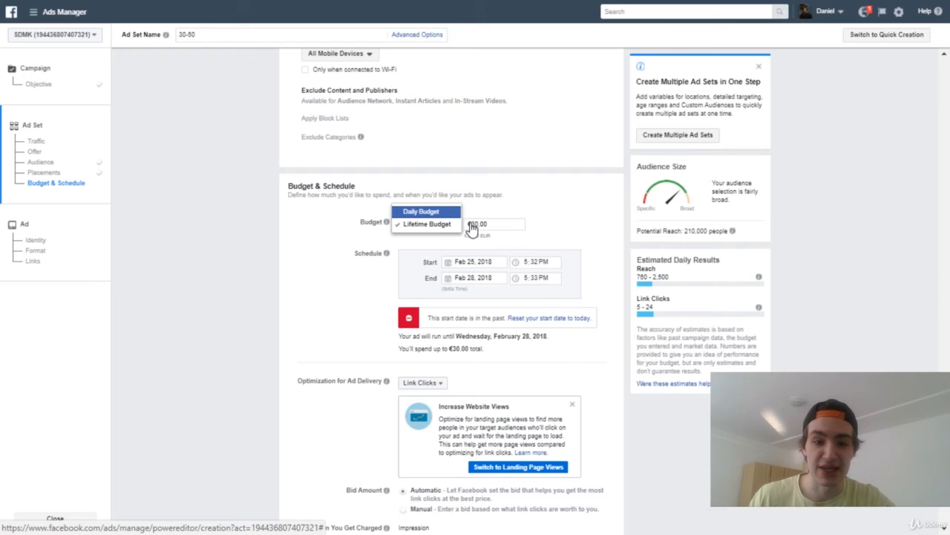
left_click(490, 227)
left_click_drag(489, 225, 458, 225)
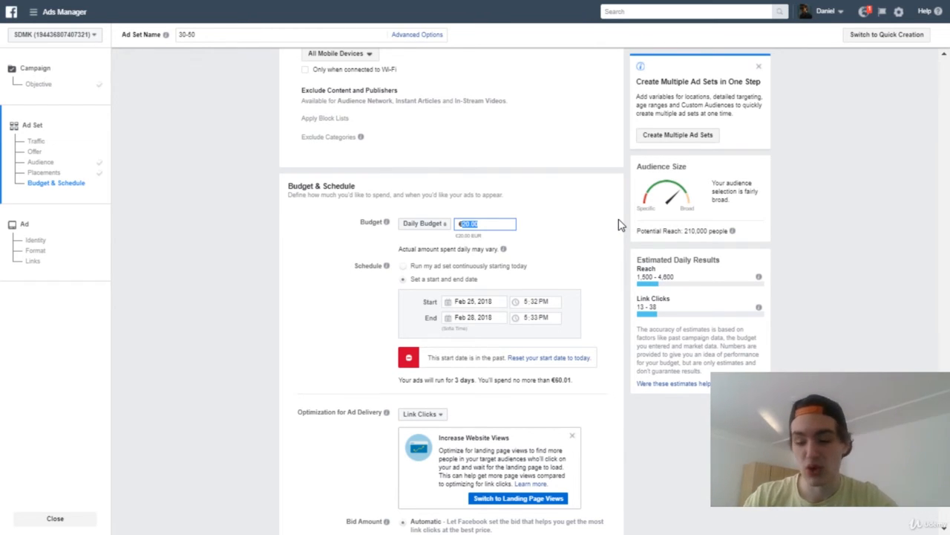
type("10")
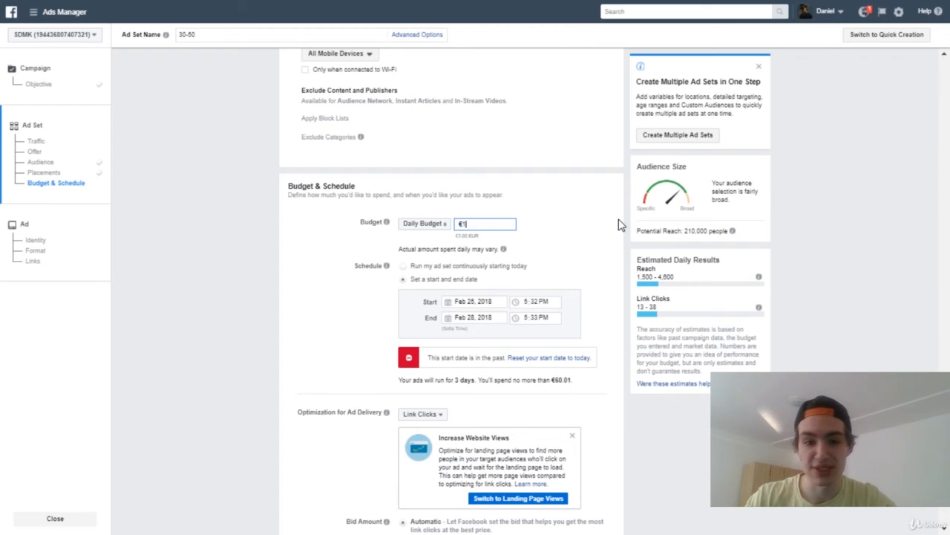
key("BackSpace")
key("BackSpace")
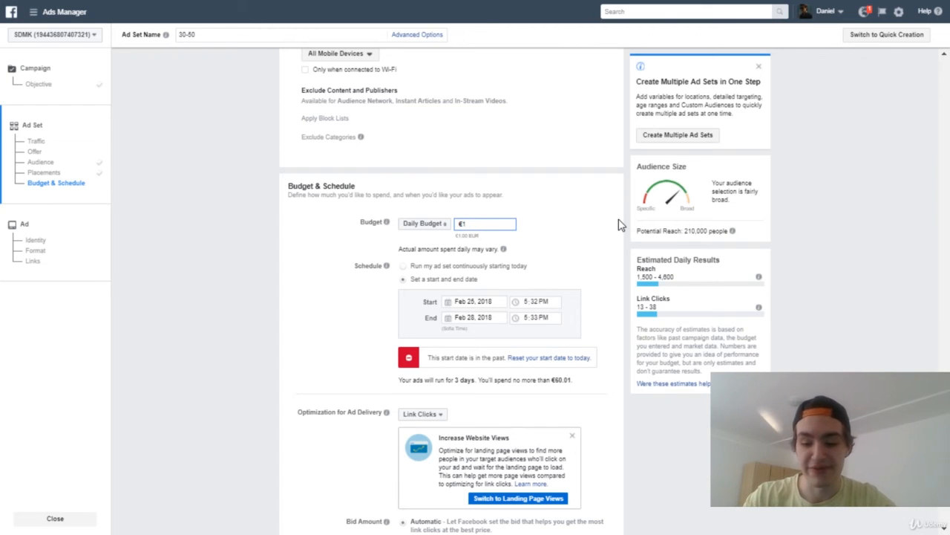
type("5")
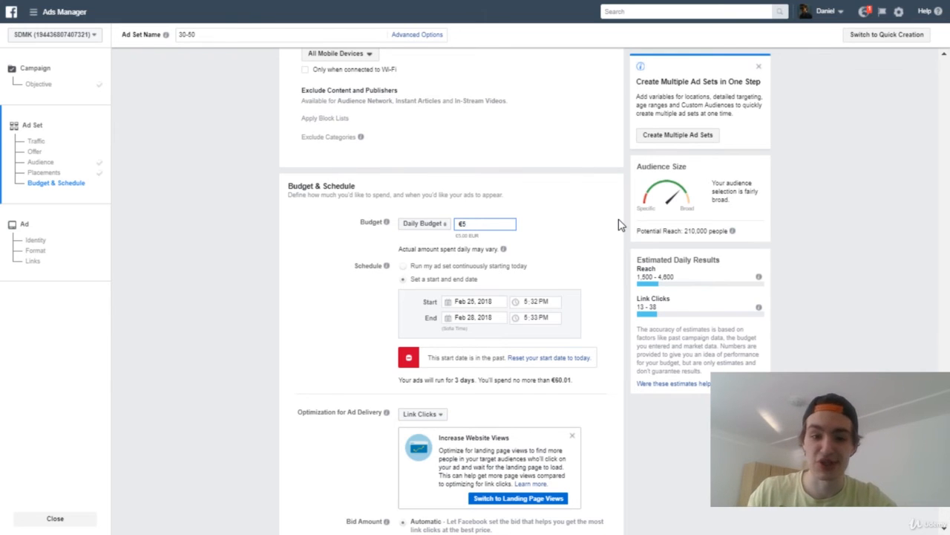
left_click(621, 225)
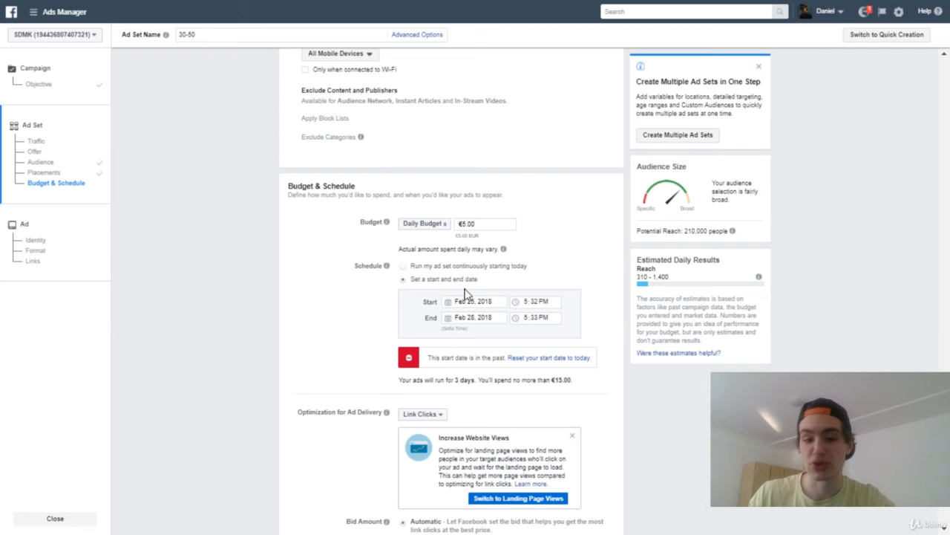
- Dismiss the Increase Website Views suggestion and keep Link Clicks as the optimization for ad delivery
scroll(565, 348, "down", 1)
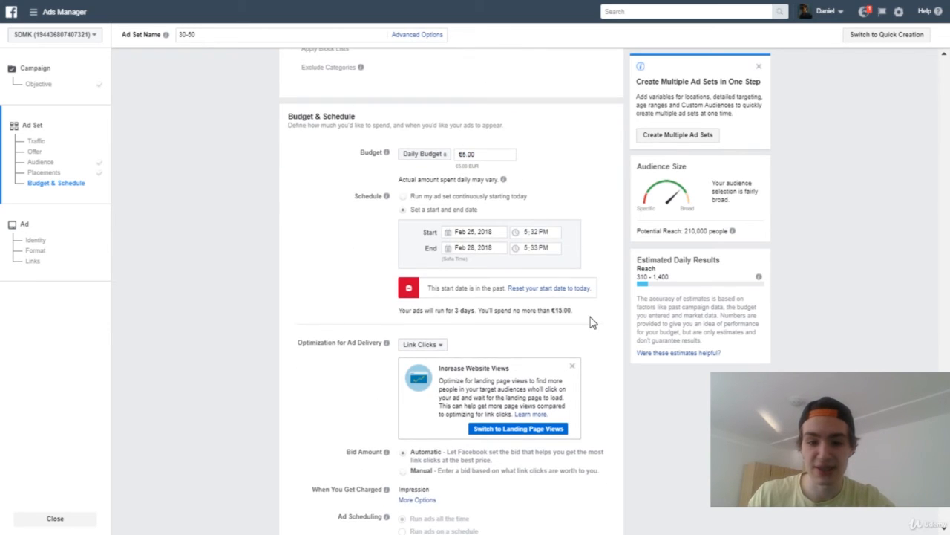
scroll(586, 315, "down", 1)
left_click(571, 298)
left_click(436, 316)
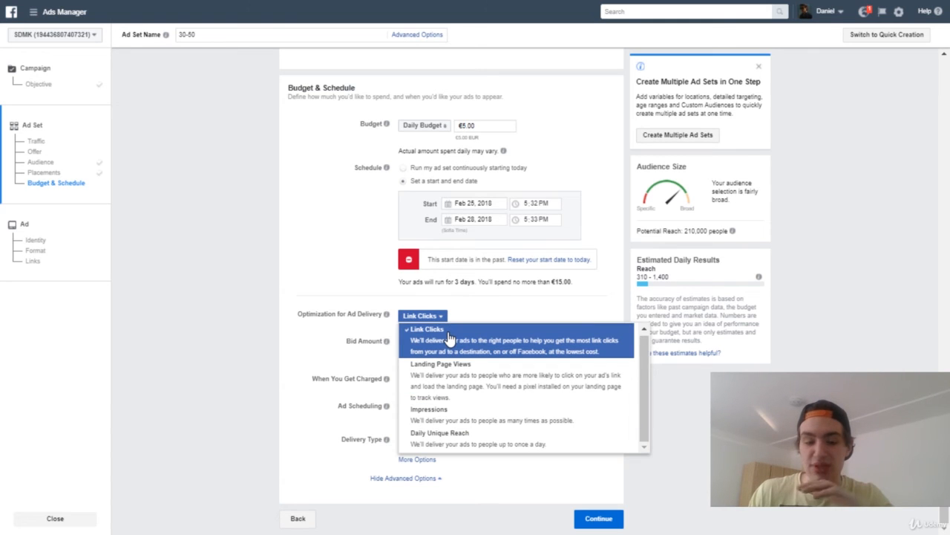
left_click(488, 329)
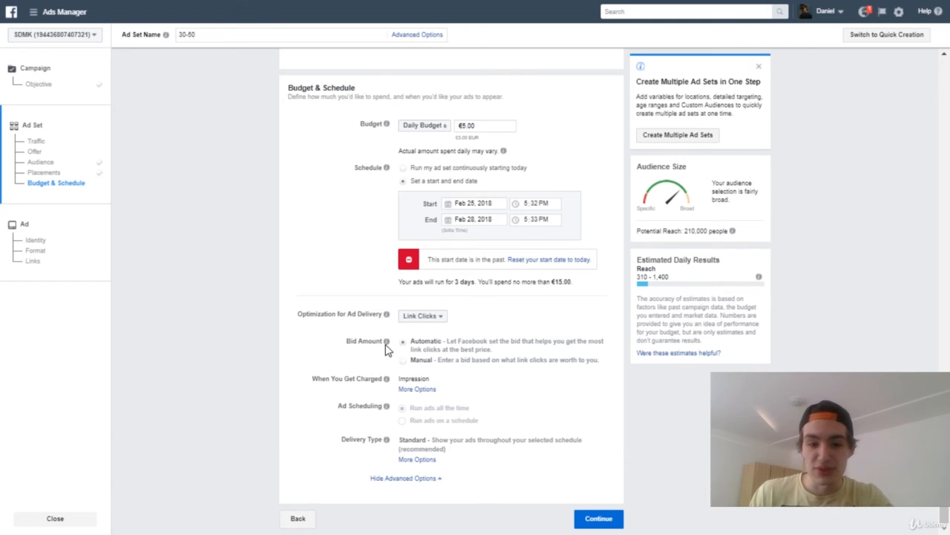
- Try the manual bid per link click and return the bid amount to Automatic
left_click(404, 360)
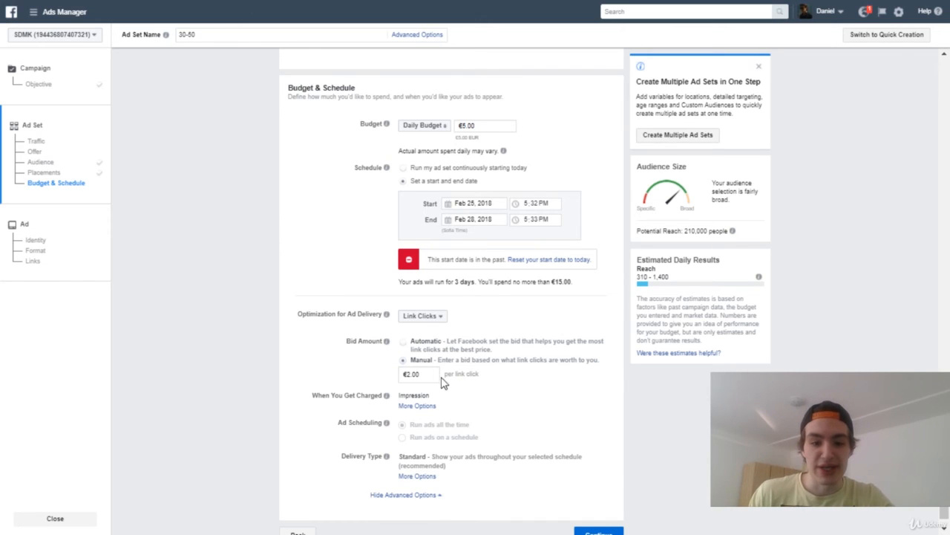
left_click_drag(429, 374, 402, 375)
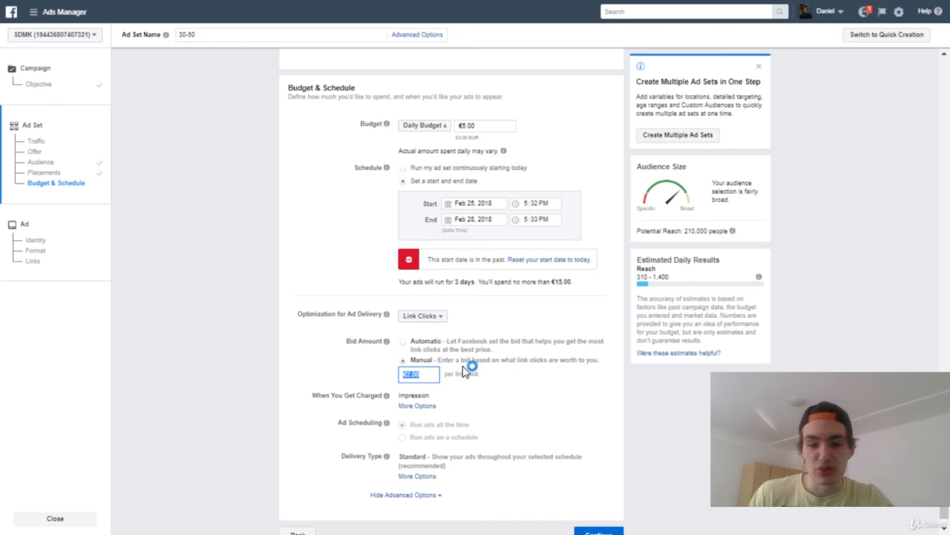
left_click_drag(460, 375, 499, 398)
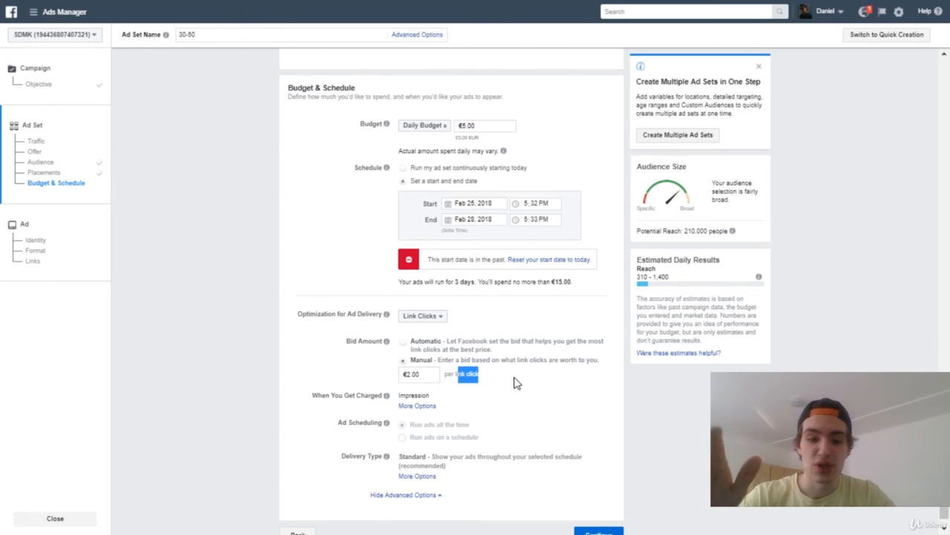
left_click(404, 343)
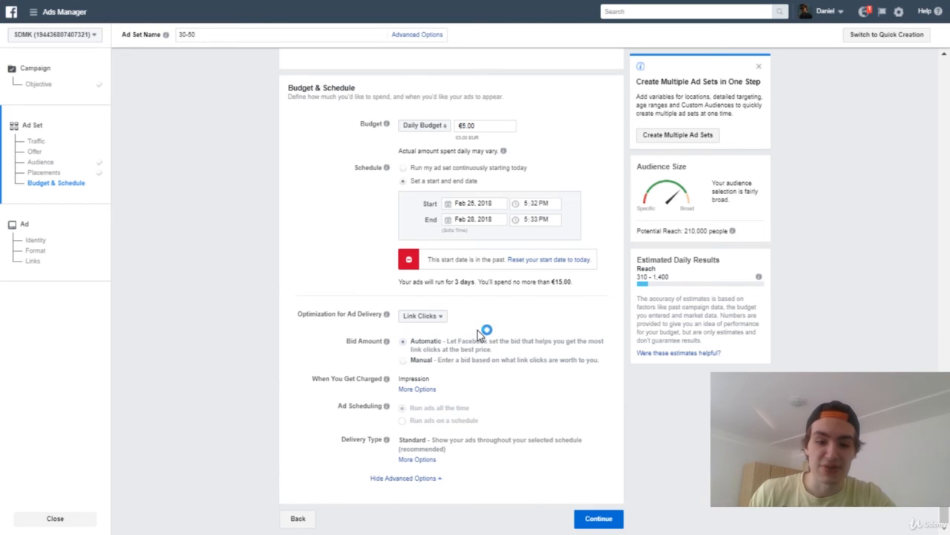
- Expand the charging options, keep Impression selected, and continue to the ad setup
left_click(410, 390)
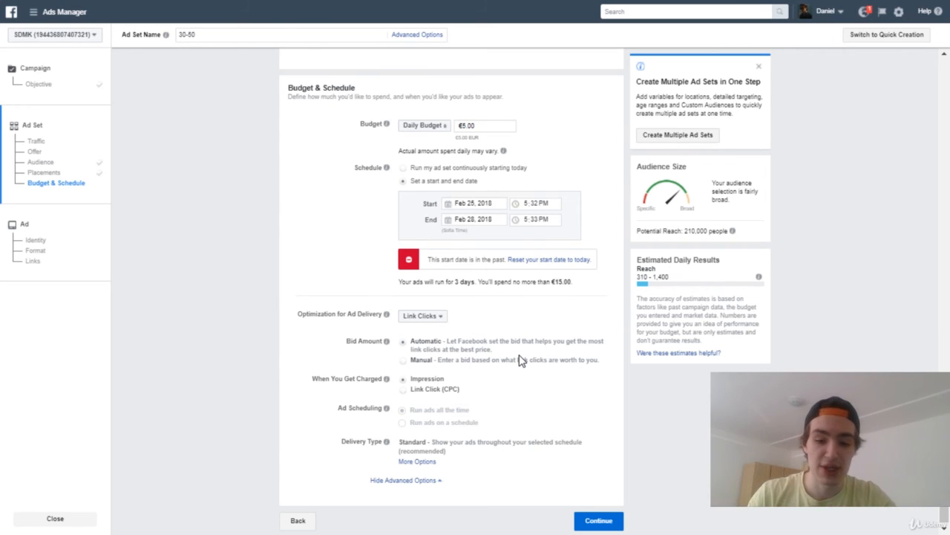
left_click(598, 520)
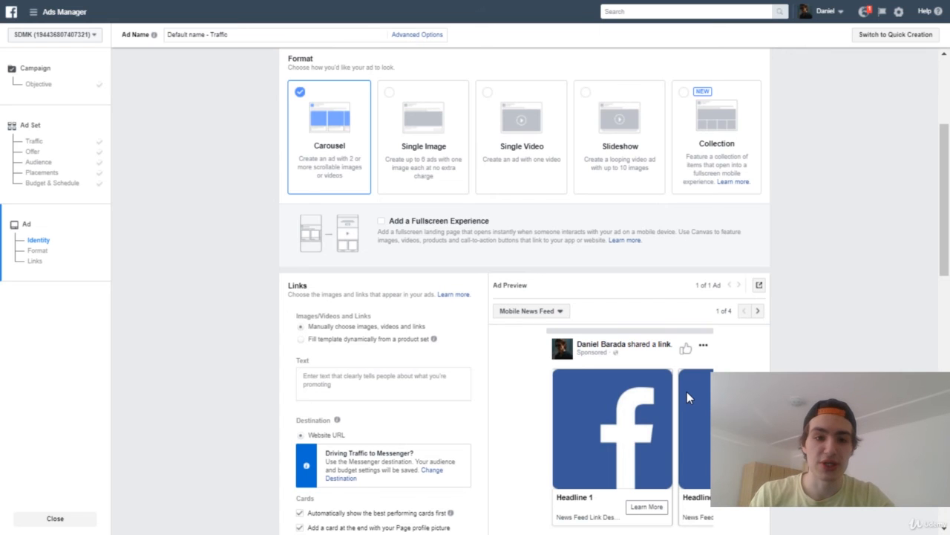
- Review the ad's identity, format and links settings, including the Carousel and Single Image formats
scroll(687, 392, "up", 2)
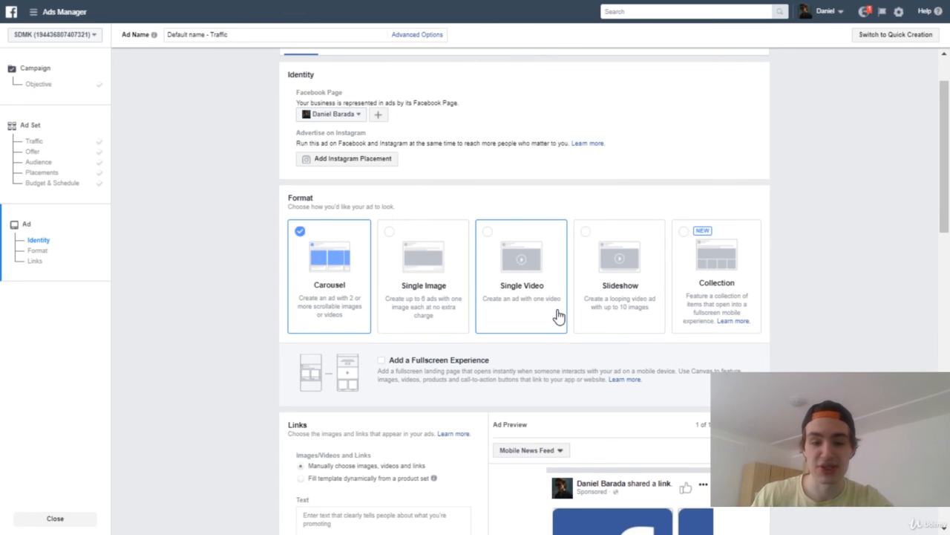
scroll(558, 297, "down", 5)
scroll(445, 282, "up", 3)
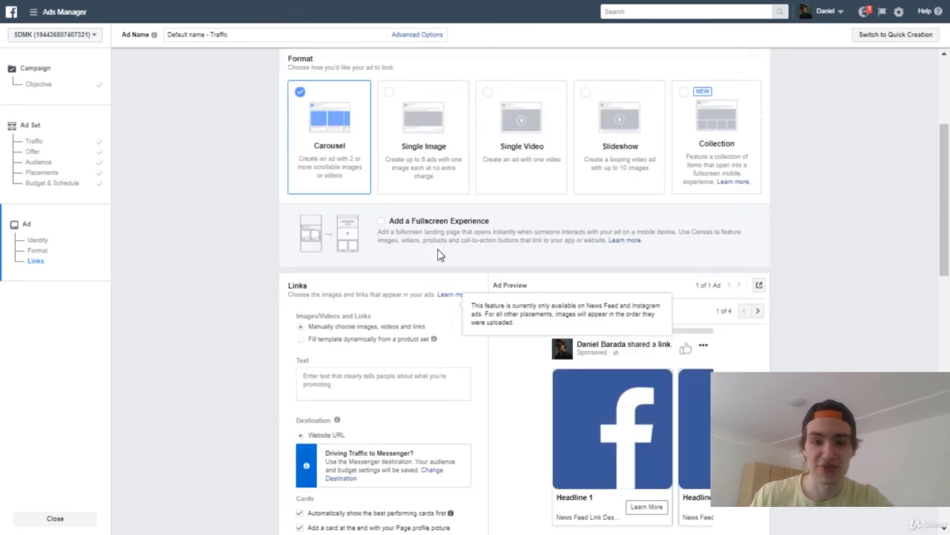
left_click_drag(451, 170, 591, 231)
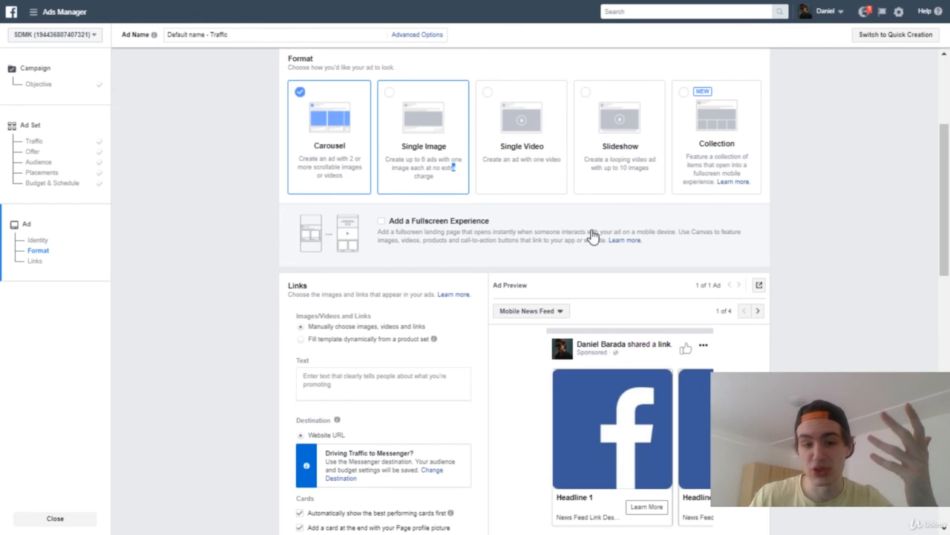
- Review the Single Image ad's image, website URL, text, headline and advanced option fields
scroll(515, 235, "down", 3)
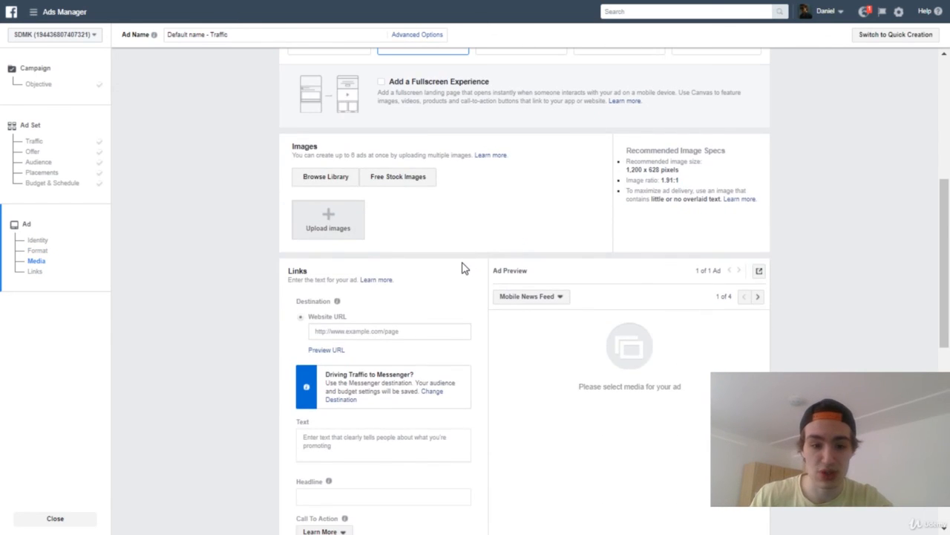
scroll(462, 268, "down", 3)
scroll(461, 270, "down", 3)
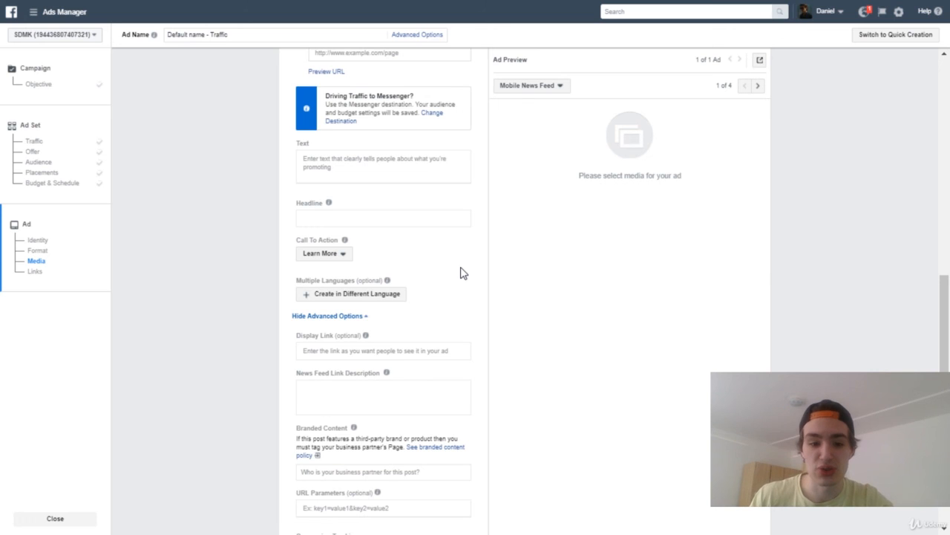
scroll(461, 272, "up", 5)
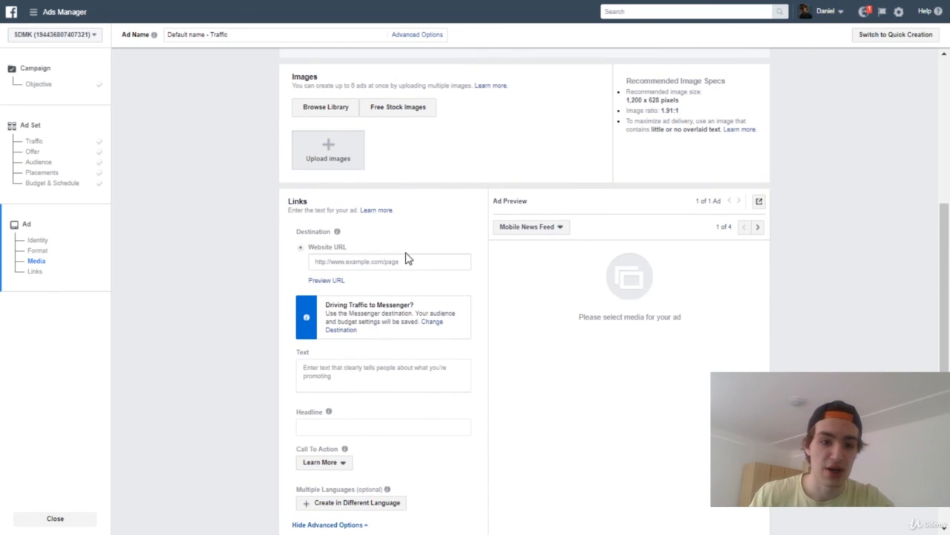
scroll(407, 258, "down", 1)
left_click(323, 194)
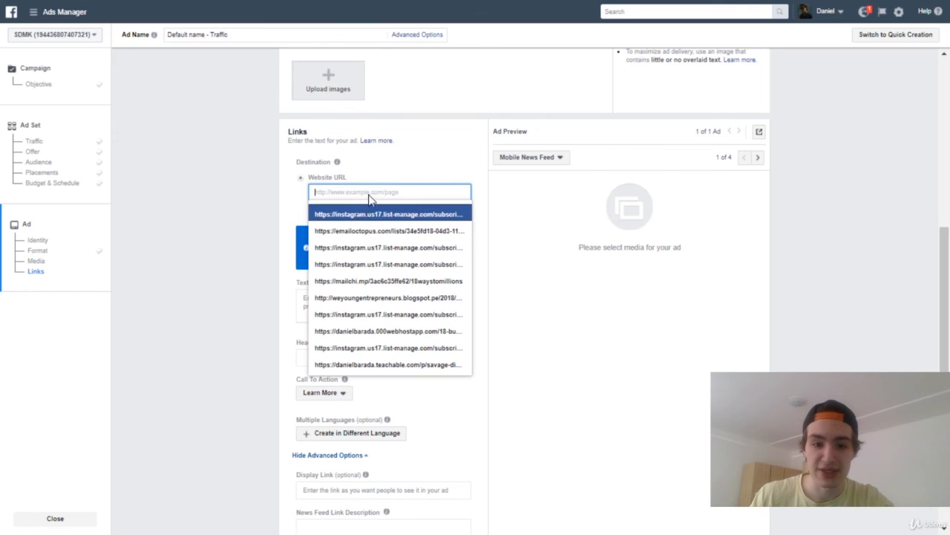
left_click(257, 192)
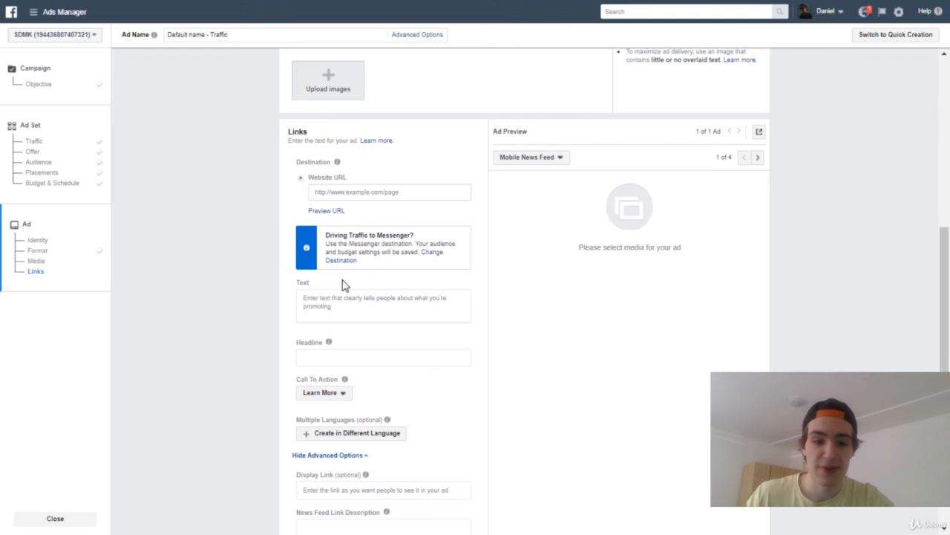
scroll(344, 285, "down", 1)
left_click(335, 245)
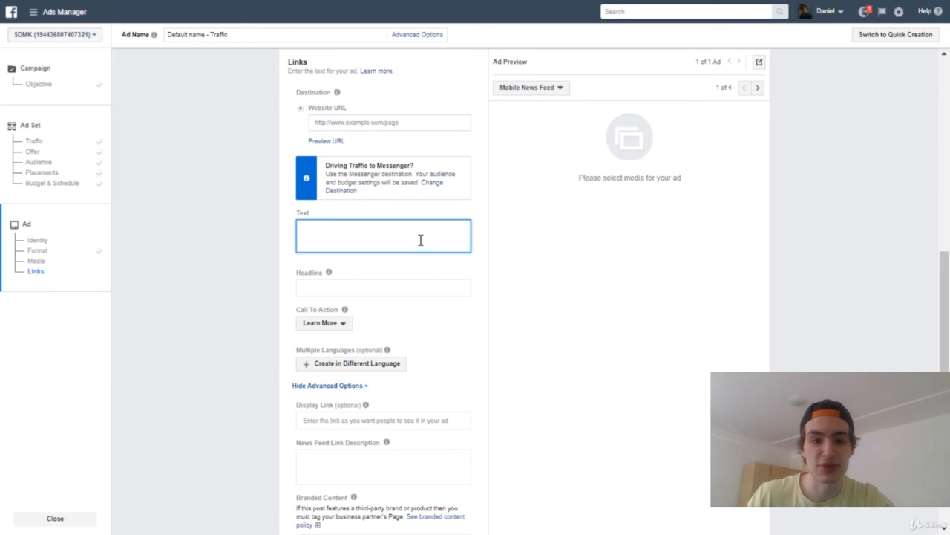
- Enter "House On Sale!" as the ad's text
scroll(420, 239, "up", 2)
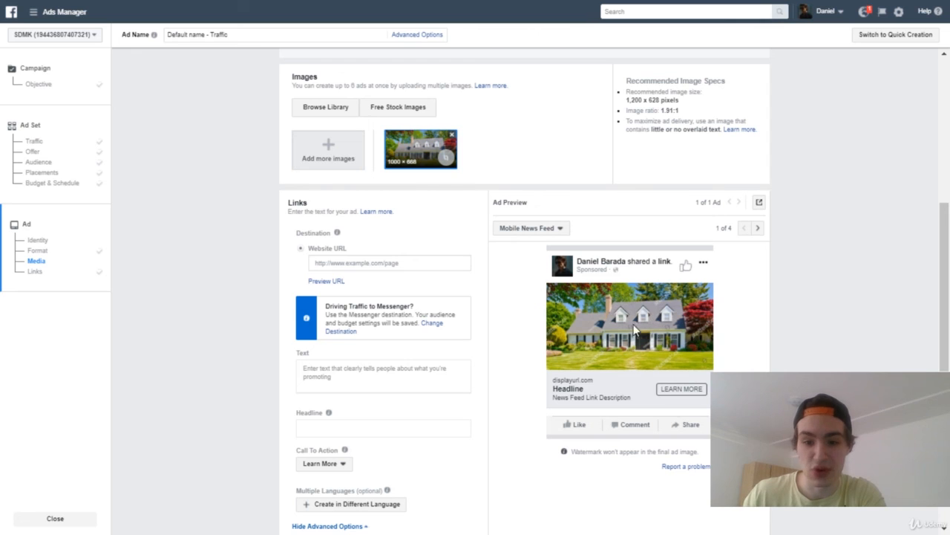
left_click(420, 263)
left_click(438, 245)
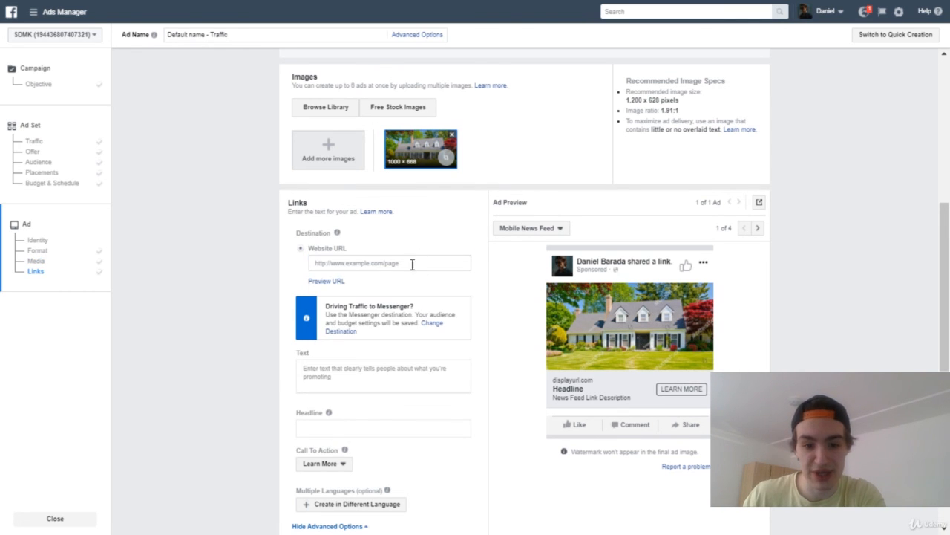
scroll(443, 364, "down", 1)
left_click(343, 298)
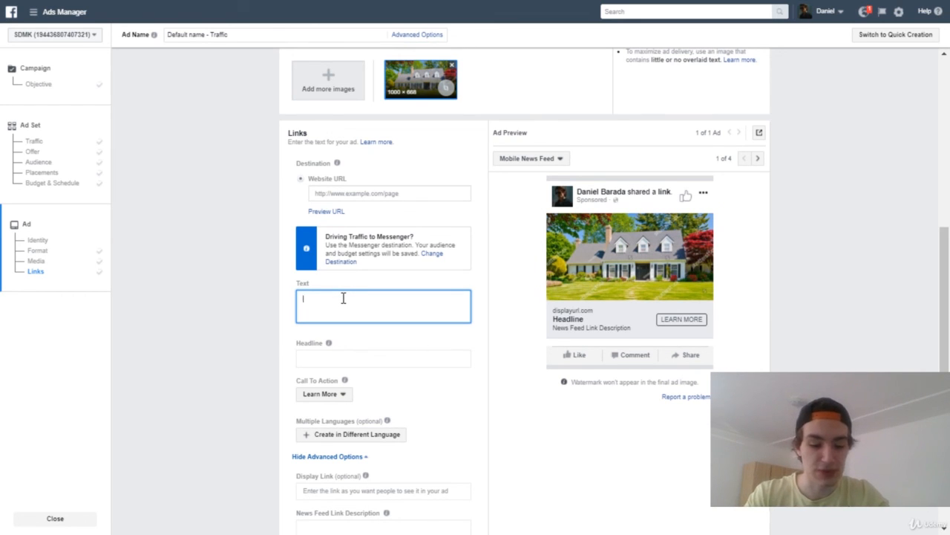
type("House ")
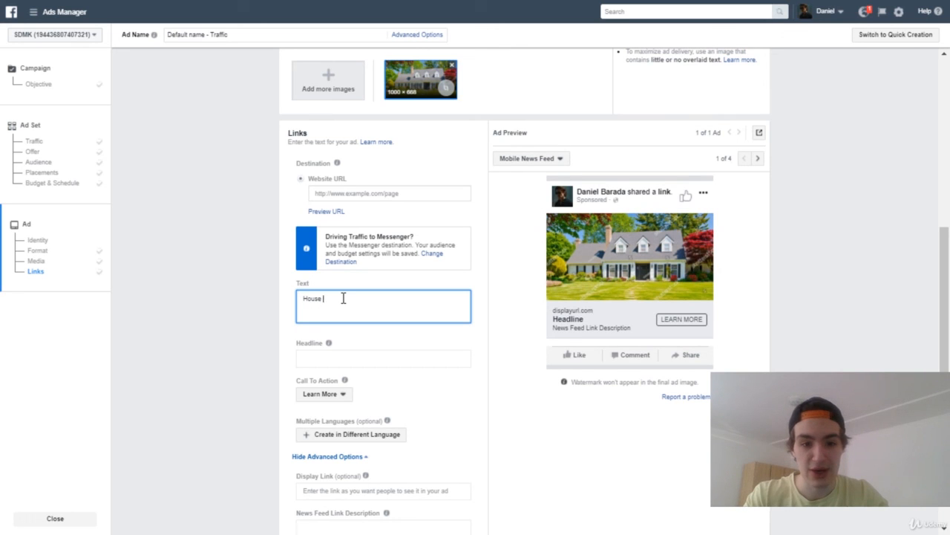
type("On Sale!")
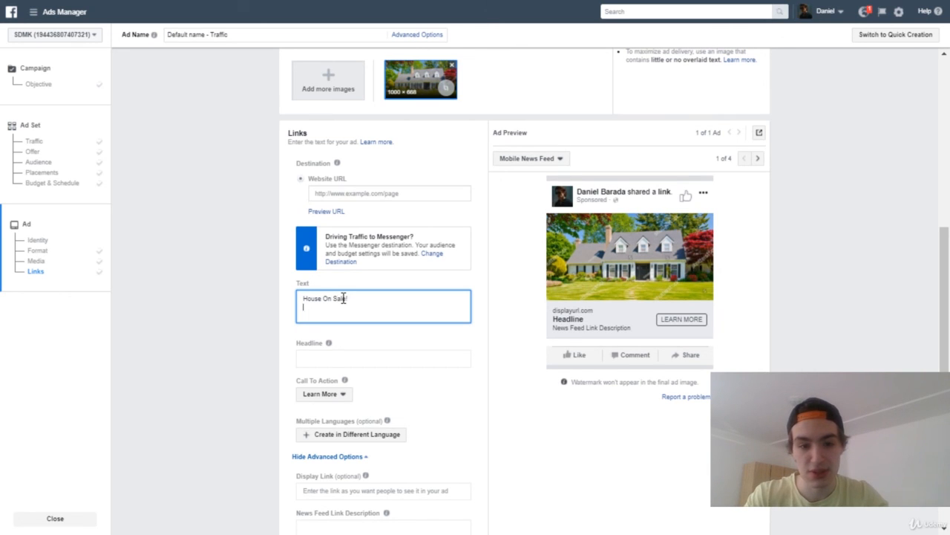
- Set the ad's headline to "Click Here For A Free Report!"
left_click(331, 359)
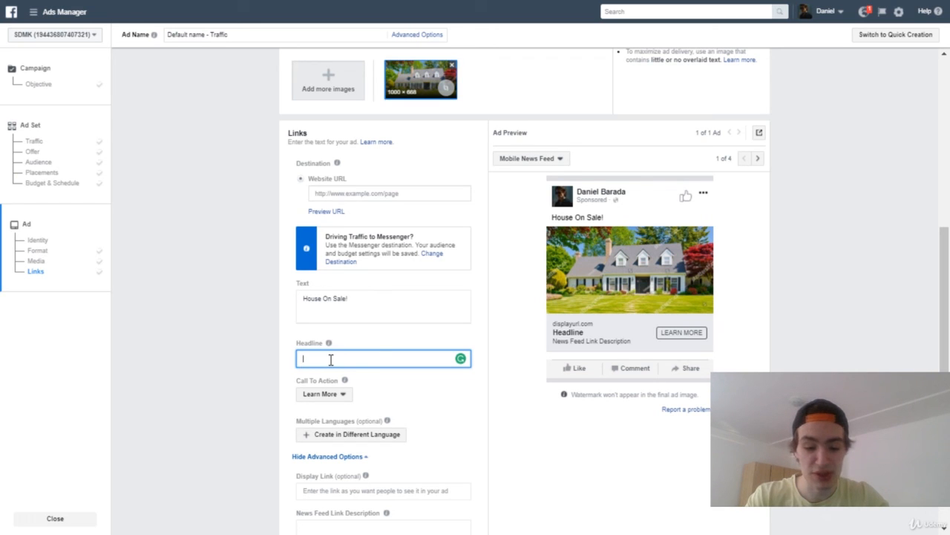
type("Clikc")
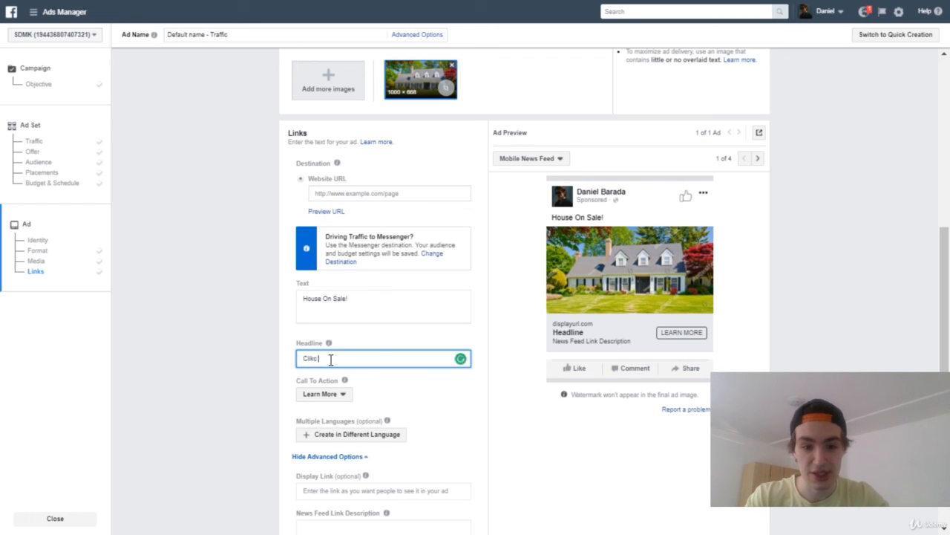
key("BackSpace")
key("BackSpace")
type("ck")
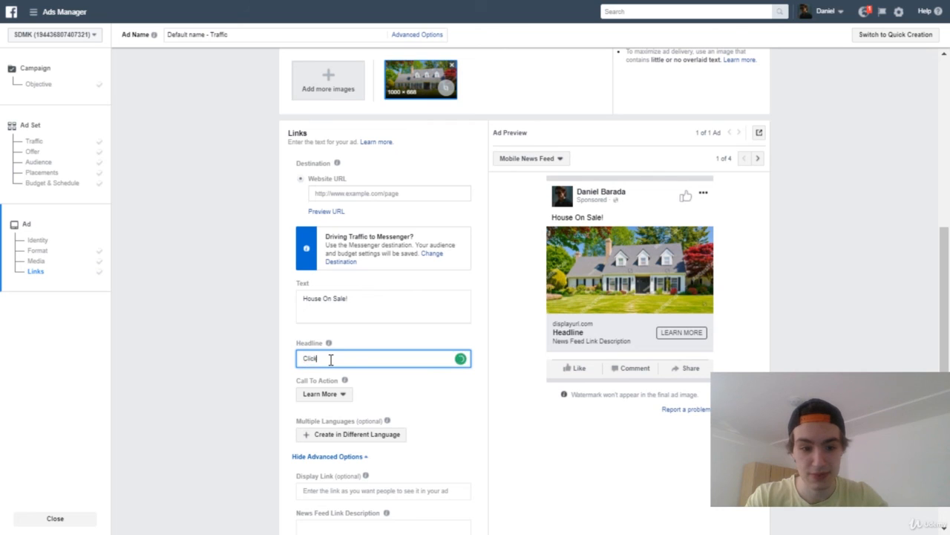
type(" Here For A r")
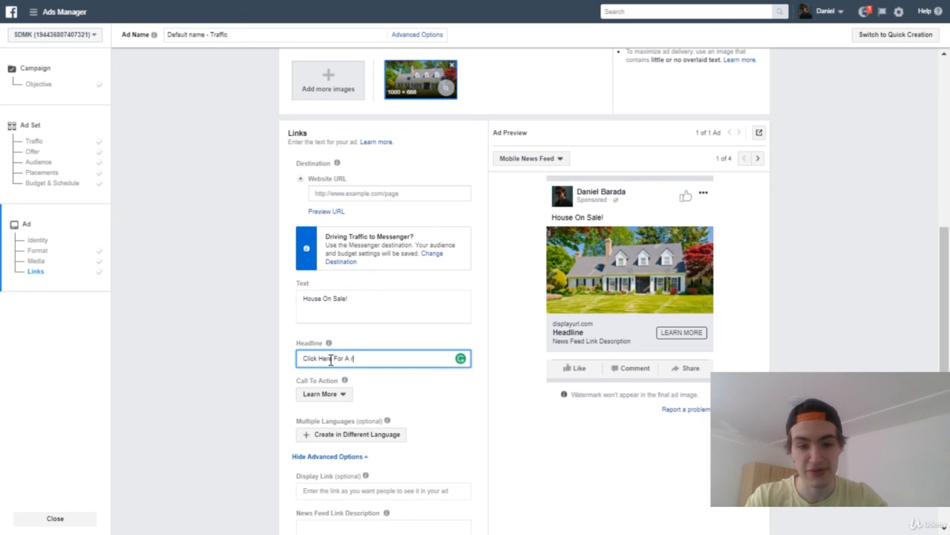
key("BackSpace")
type("Free Rpe")
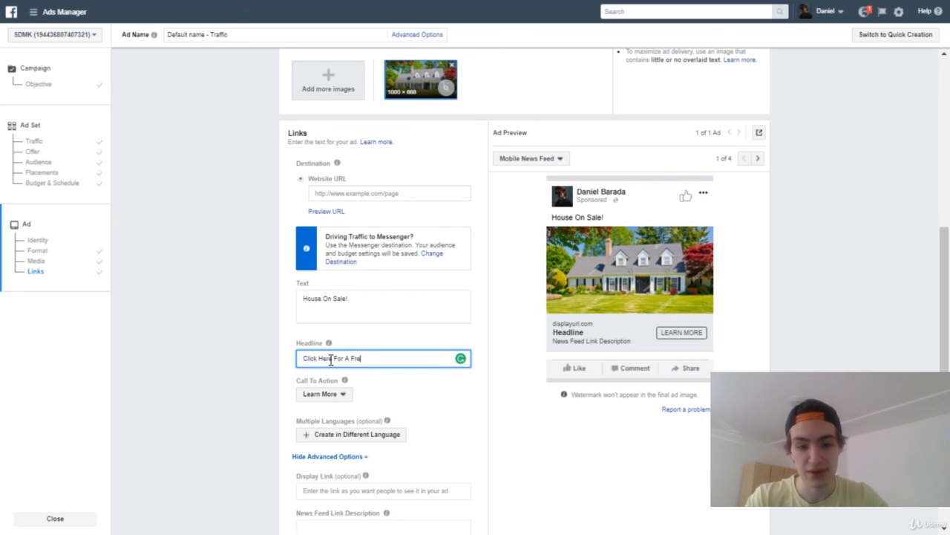
key("BackSpace")
key("BackSpace")
type("eport!")
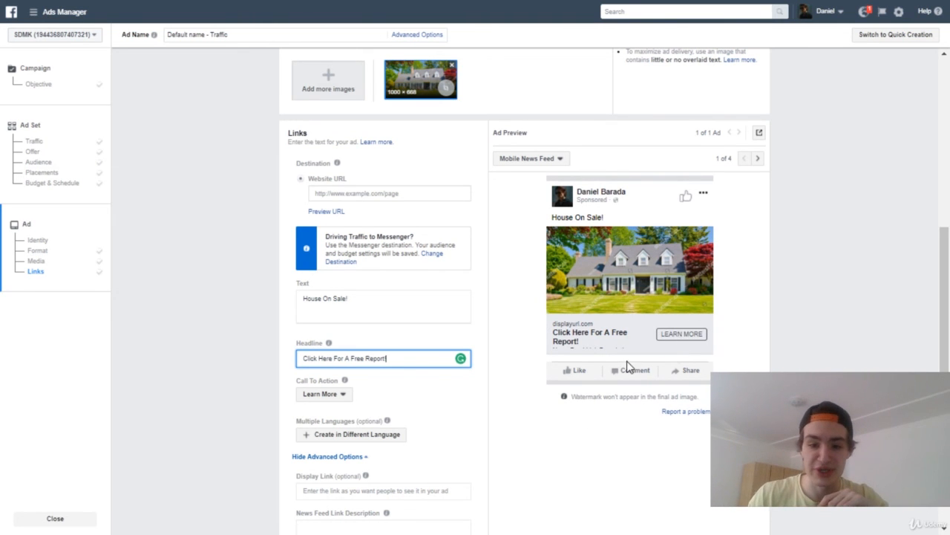
- Browse the call-to-action options, try Sign Up and set the choice back to Learn More
left_click(315, 398)
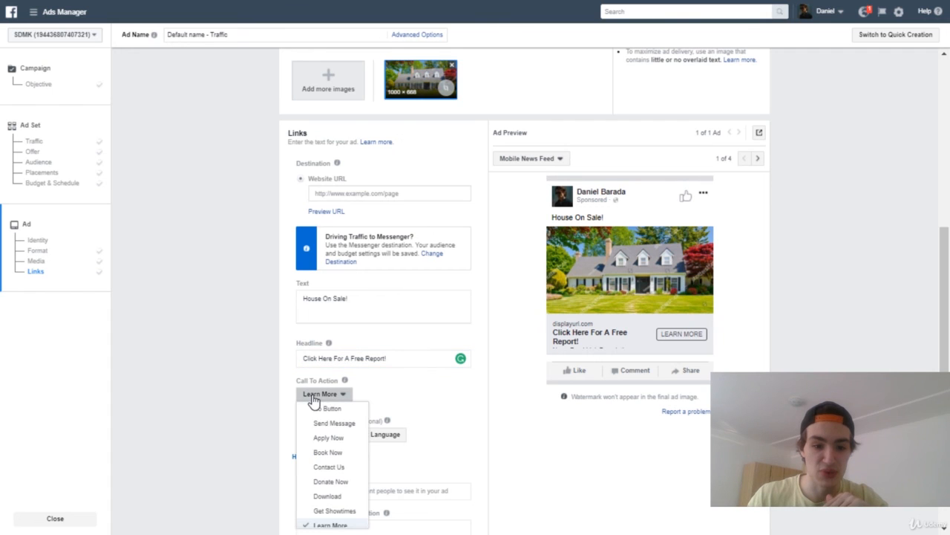
scroll(349, 438, "down", 3)
scroll(349, 438, "up", 3)
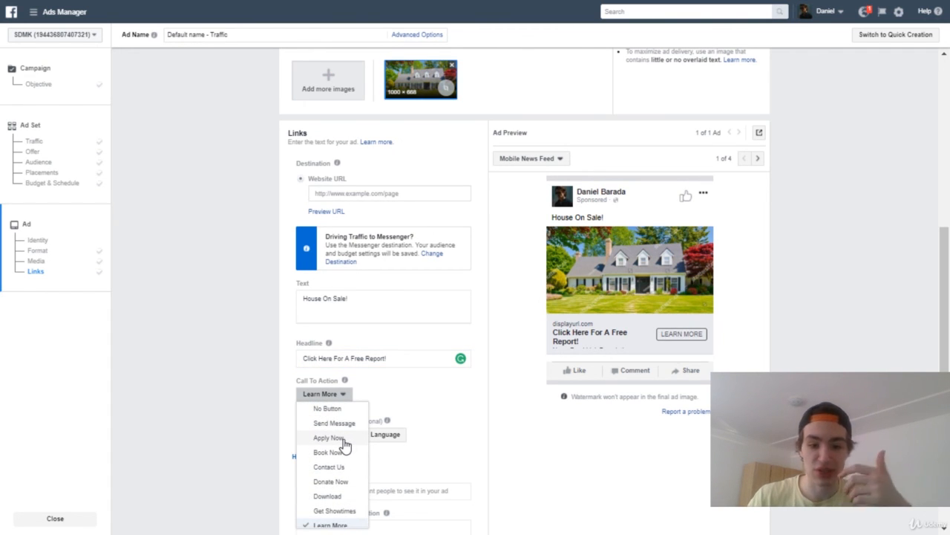
scroll(344, 444, "down", 3)
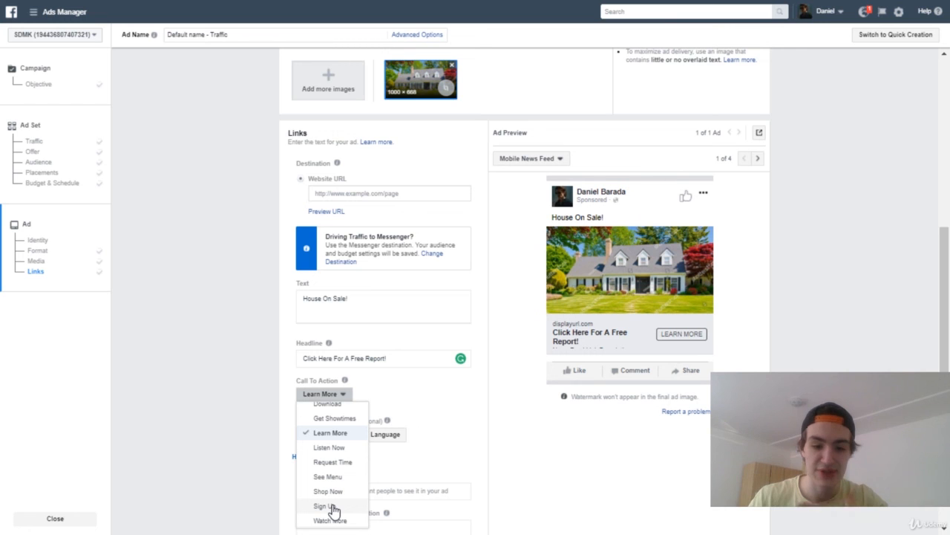
left_click(327, 506)
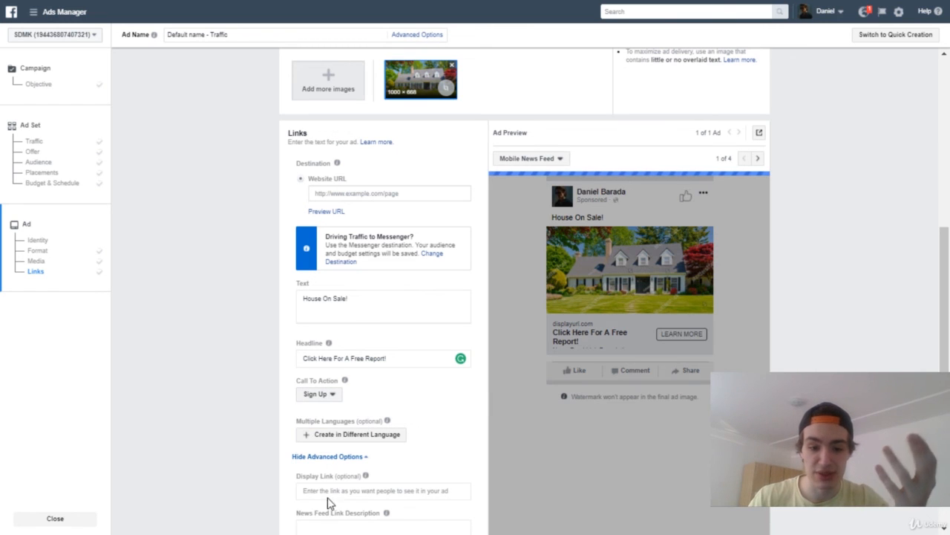
left_click(333, 394)
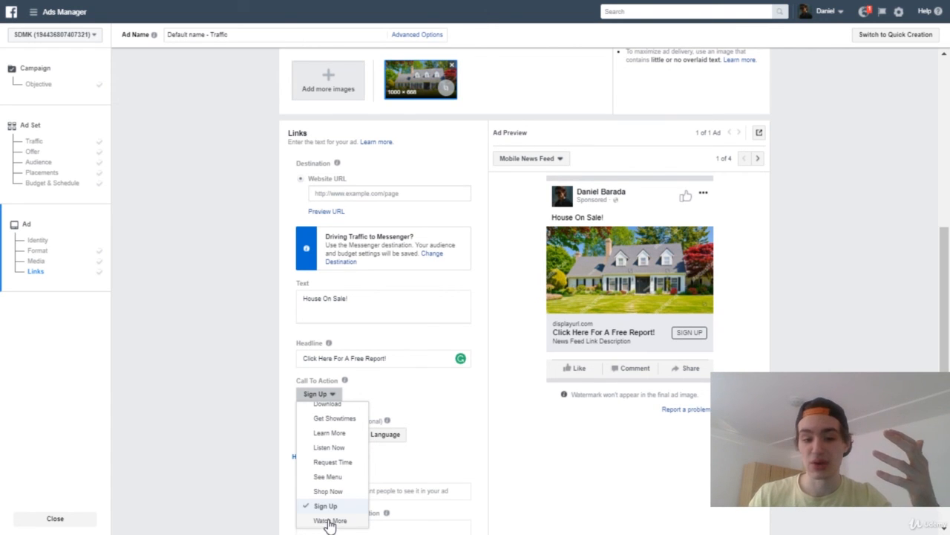
left_click(344, 438)
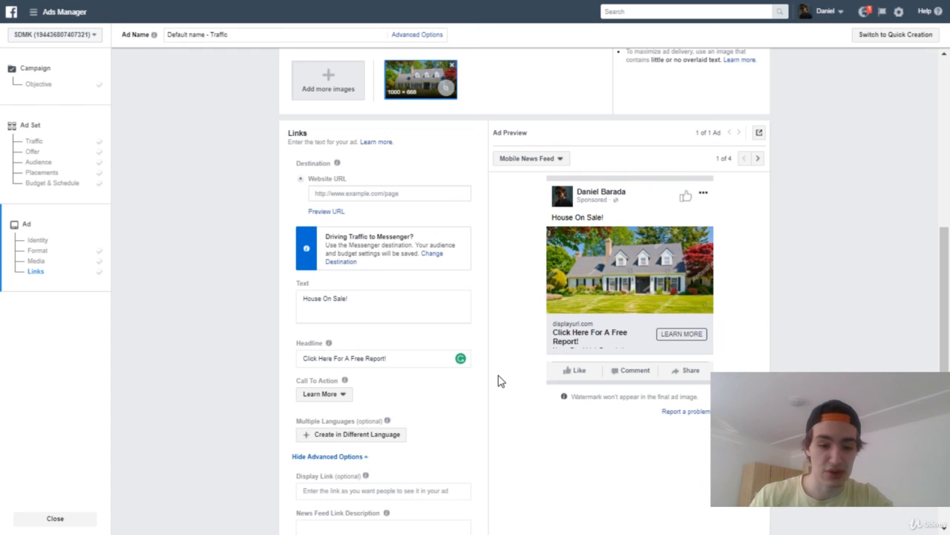
- Review the ad's language, display link, link description, branded content, URL parameter and conversion tracking options
scroll(486, 393, "down", 1)
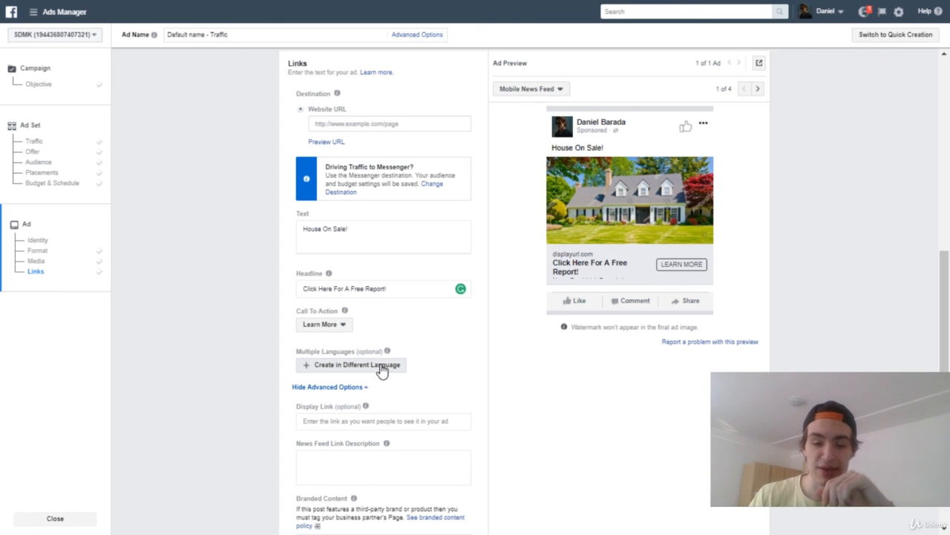
scroll(551, 345, "down", 5)
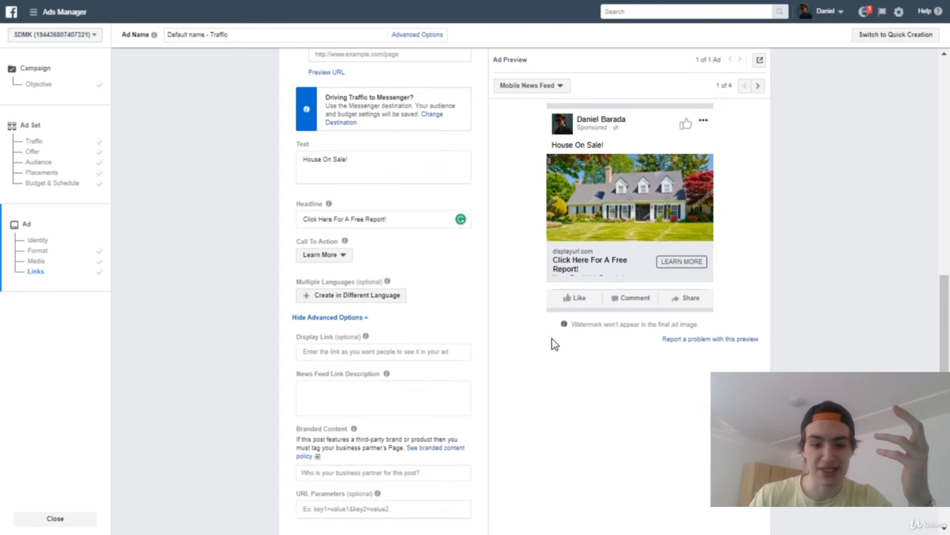
scroll(551, 347, "down", 2)
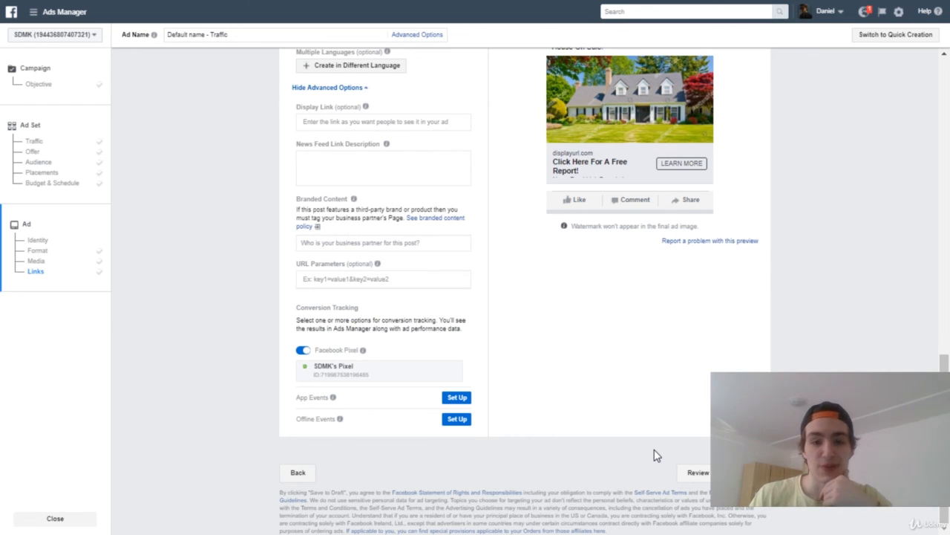
scroll(655, 454, "up", 3)
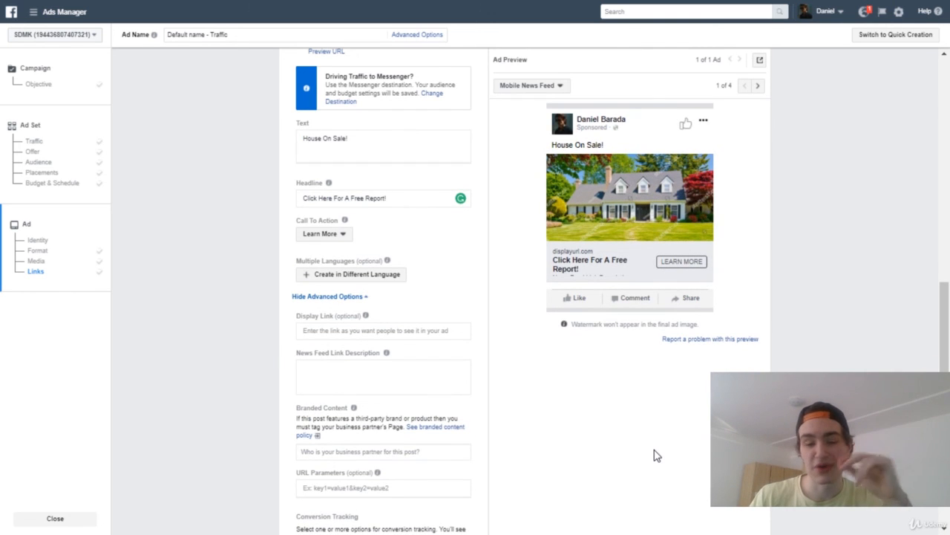